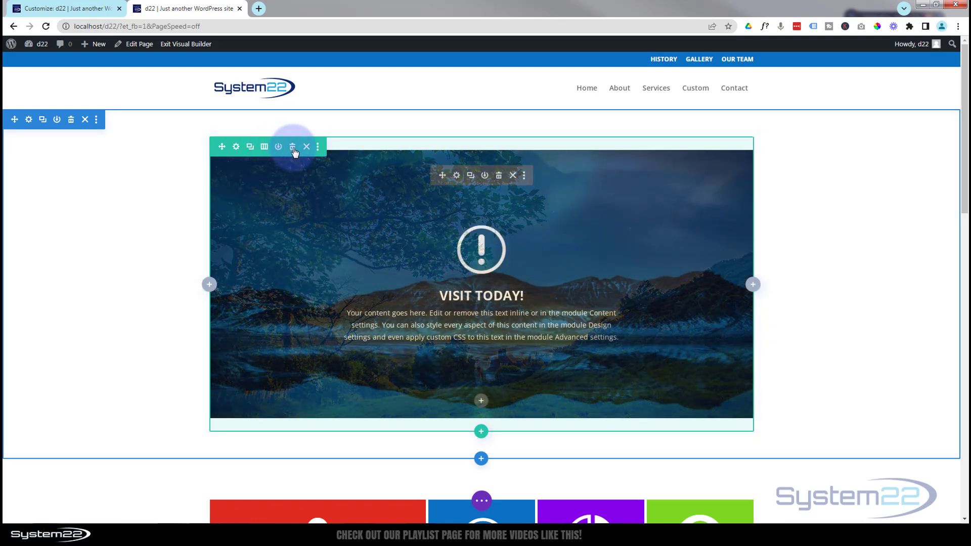
# Delete the old hero row and add a new single-column row in its place.
pyautogui.click(292, 147)
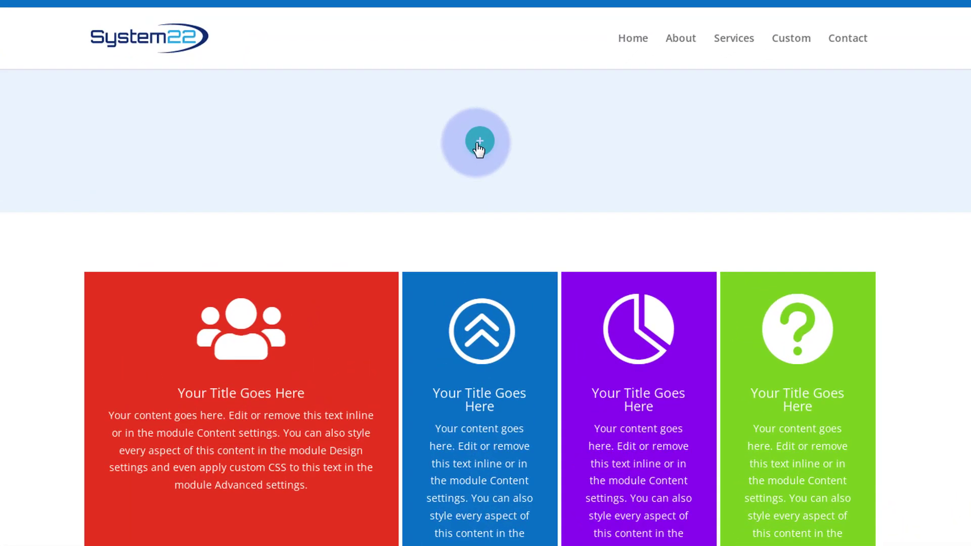
pyautogui.click(479, 145)
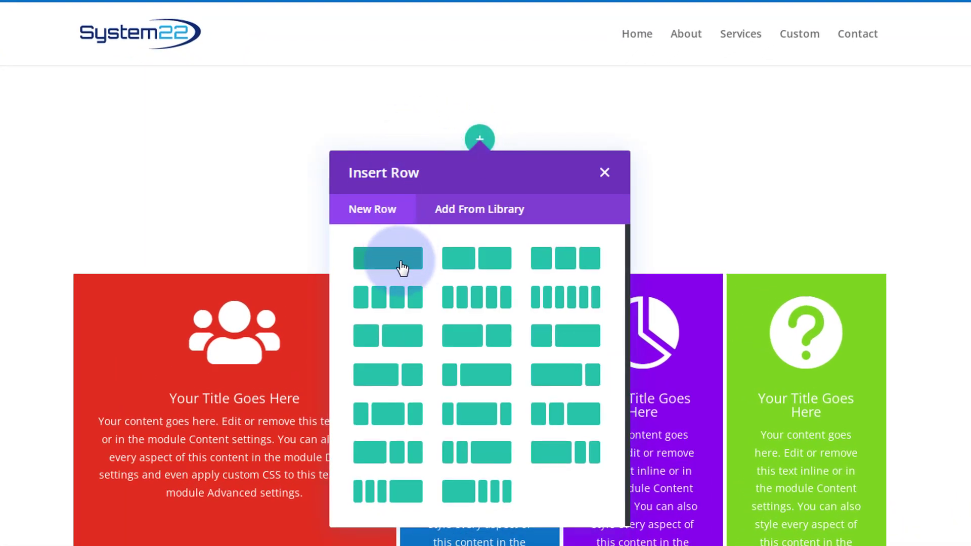
pyautogui.click(395, 264)
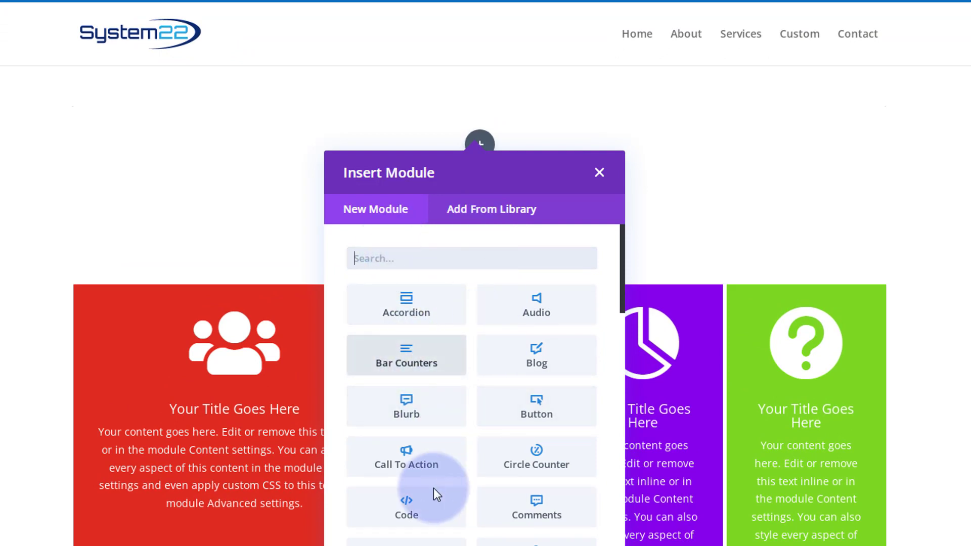
# Insert a Blurb module into the new one-column row.
pyautogui.scroll(-10, 499, 354)
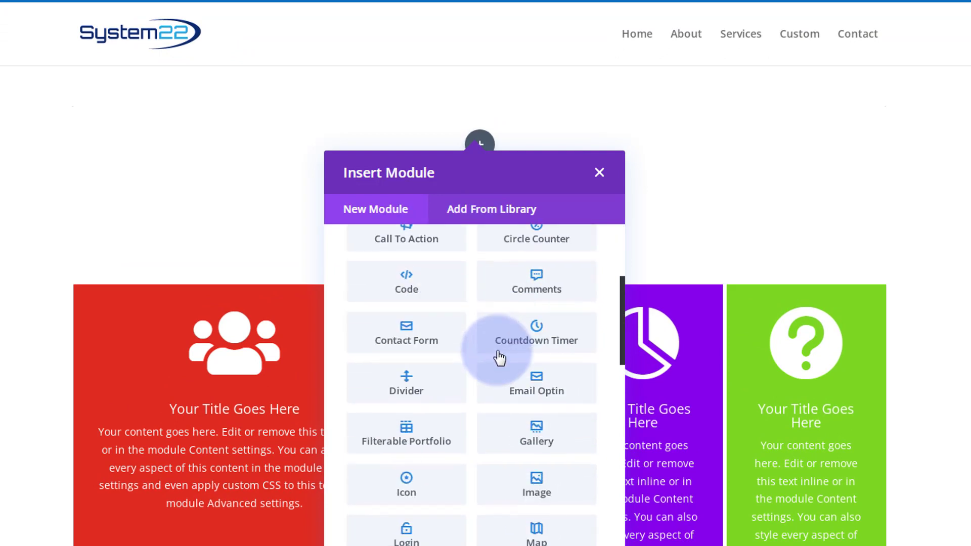
pyautogui.scroll(10, 496, 358)
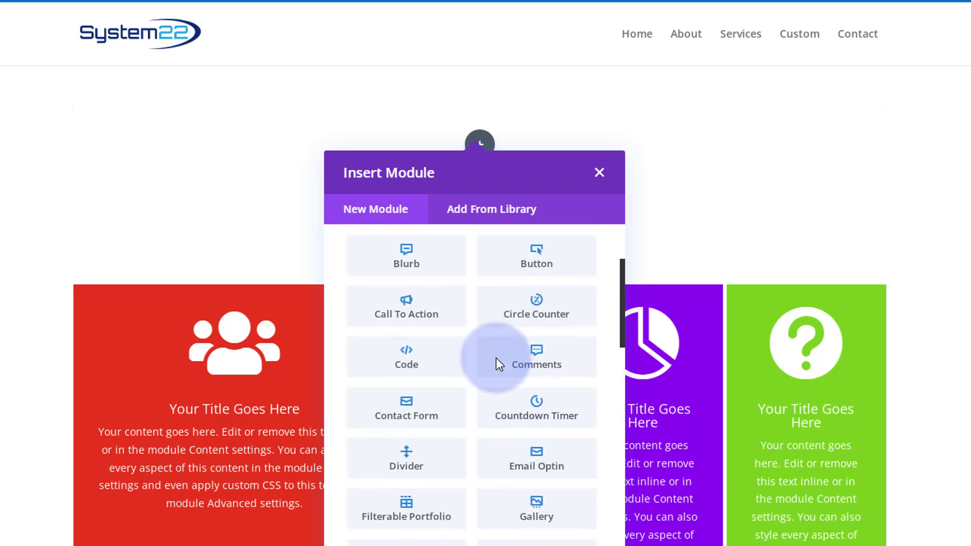
pyautogui.moveTo(410, 426); pyautogui.dragTo(413, 408)
pyautogui.click(420, 408)
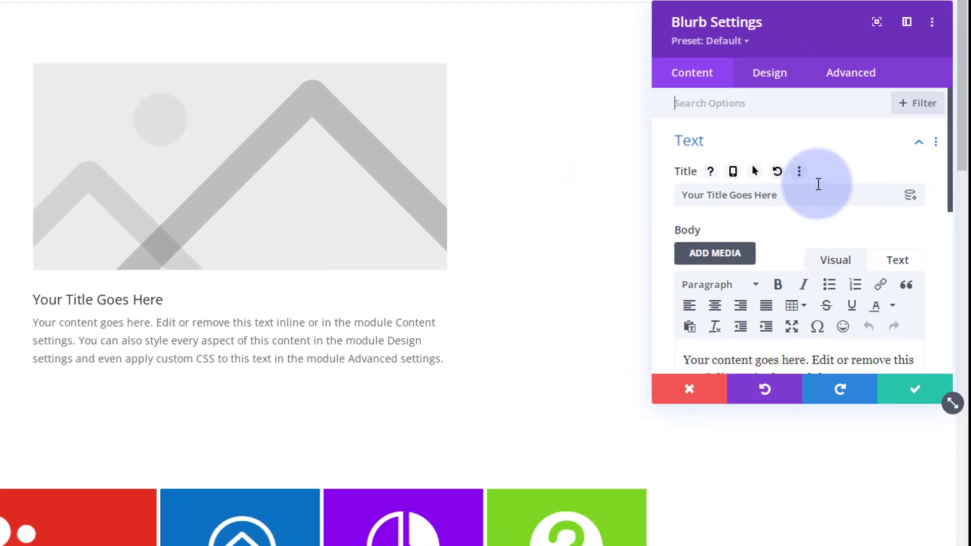
# Replace the blurb's placeholder title text with 'Visit Today!'.
pyautogui.moveTo(777, 195); pyautogui.dragTo(646, 205)
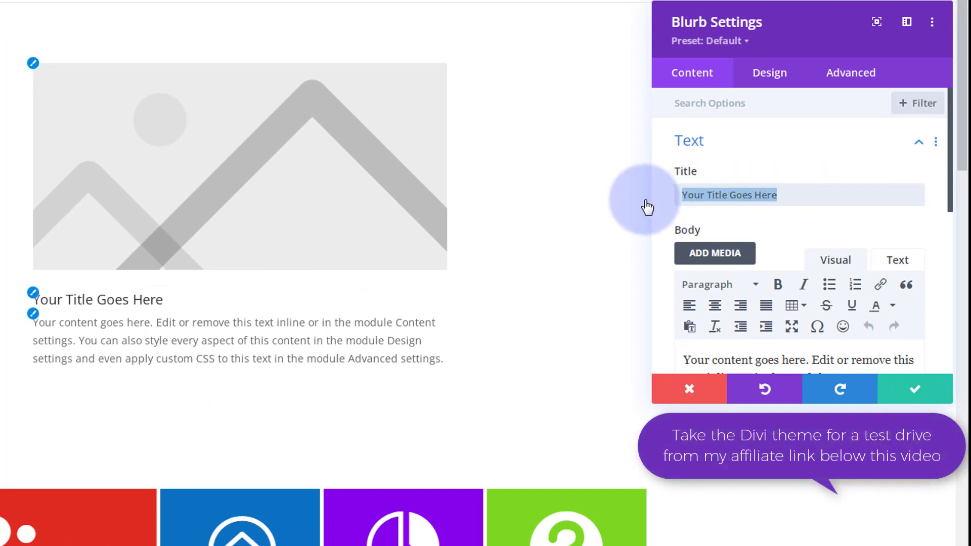
pyautogui.write('Visit')
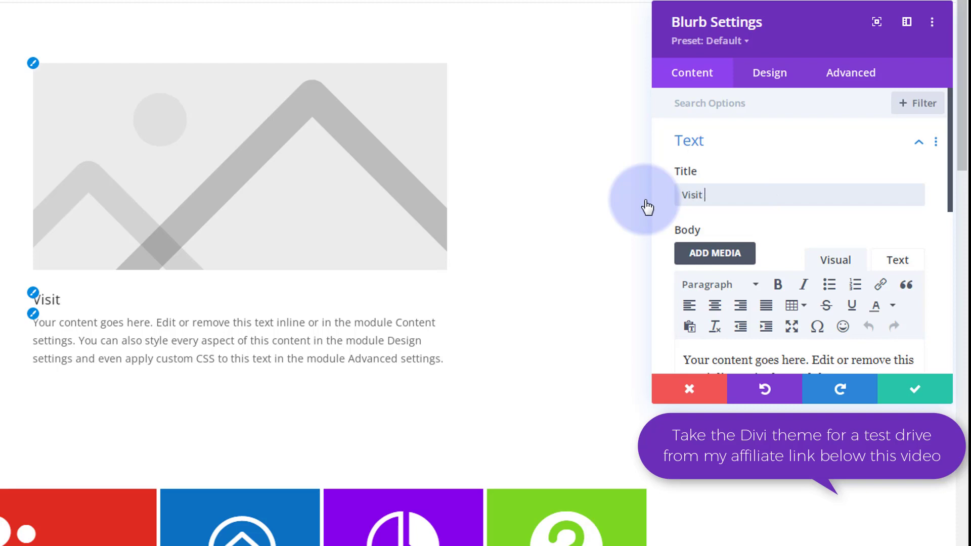
pyautogui.write(' Today!')
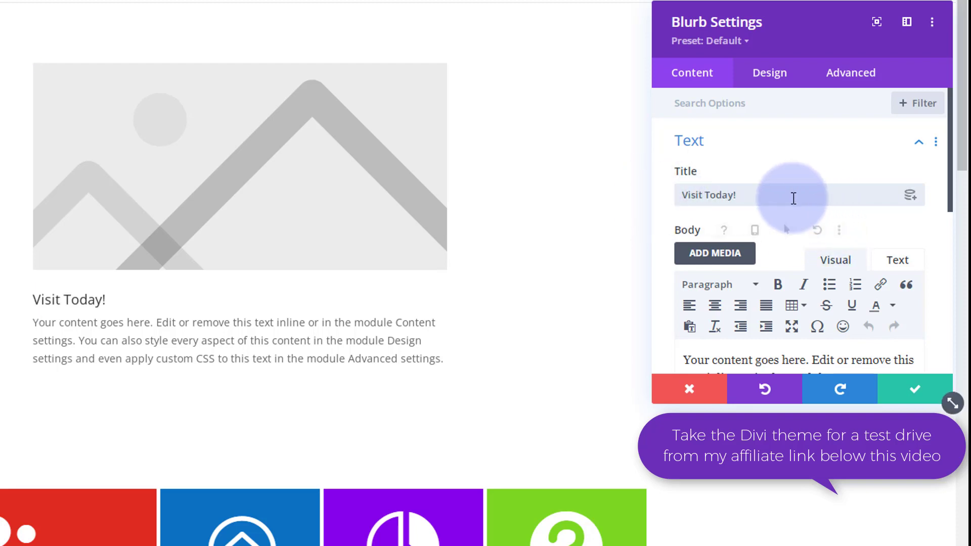
pyautogui.scroll(-1, 787, 211)
pyautogui.scroll(-2, 787, 210)
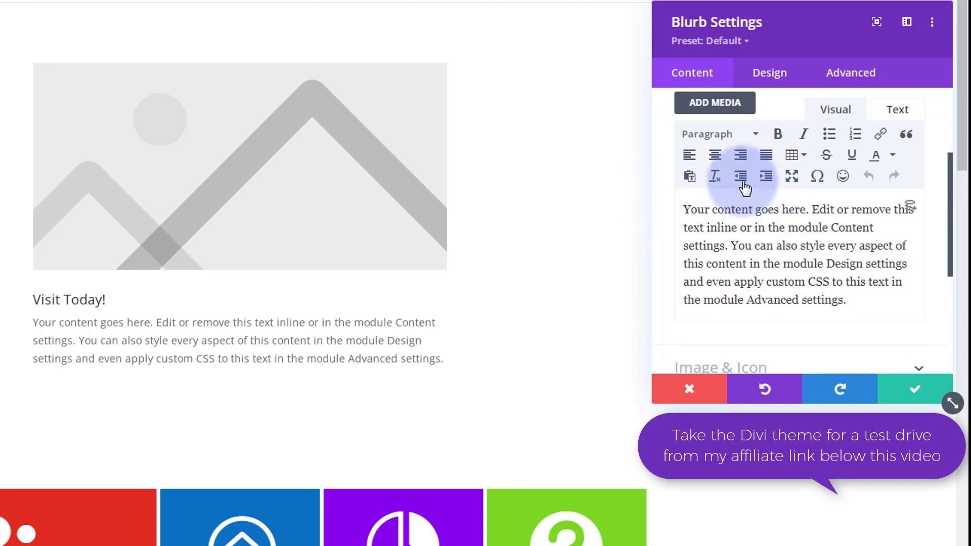
pyautogui.click(707, 145)
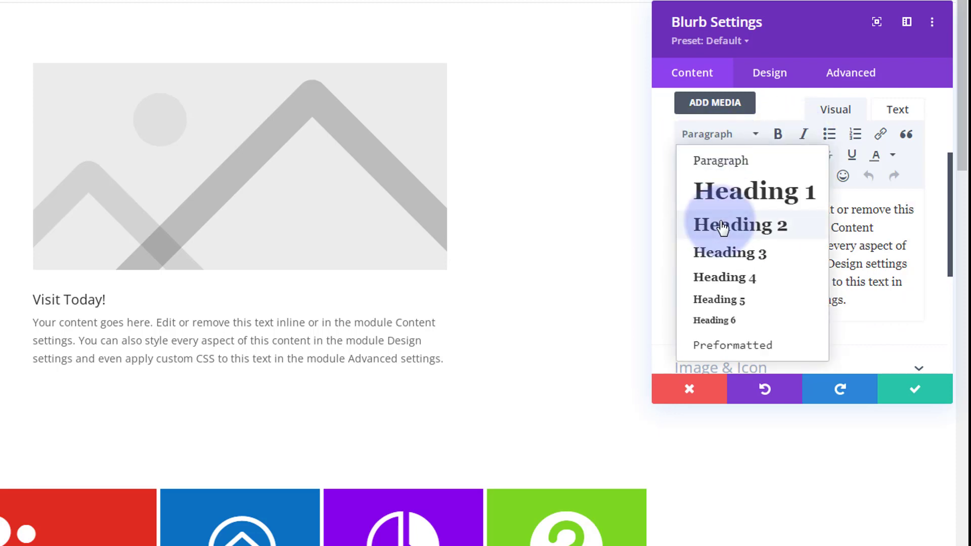
pyautogui.click(901, 313)
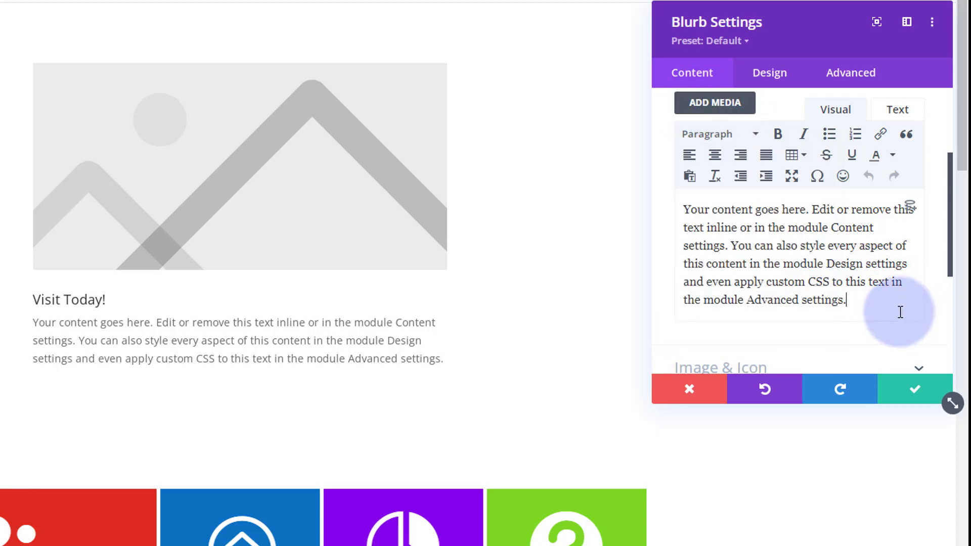
pyautogui.scroll(-2, 900, 312)
pyautogui.scroll(-2, 900, 312)
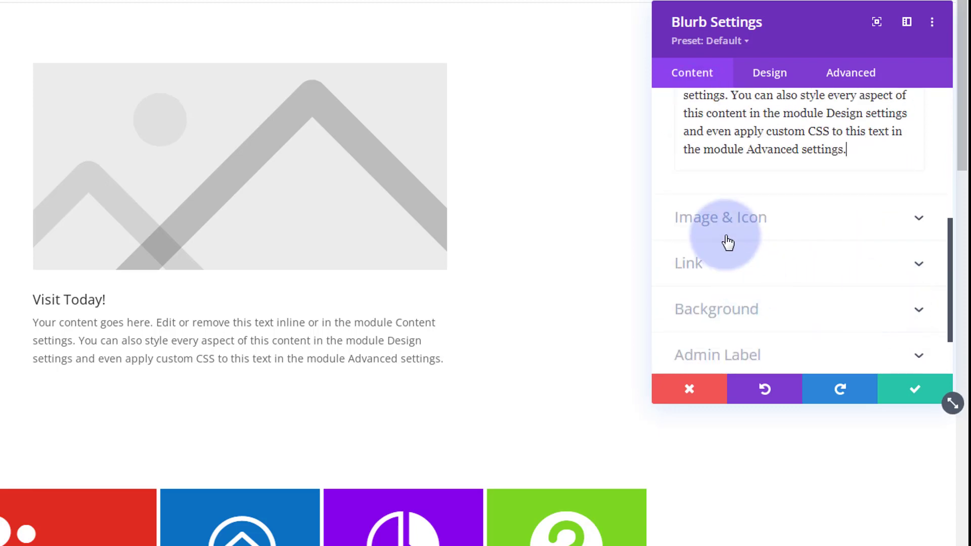
# Turn on Use Icon for the blurb and choose the exclamation-circle icon.
pyautogui.click(795, 221)
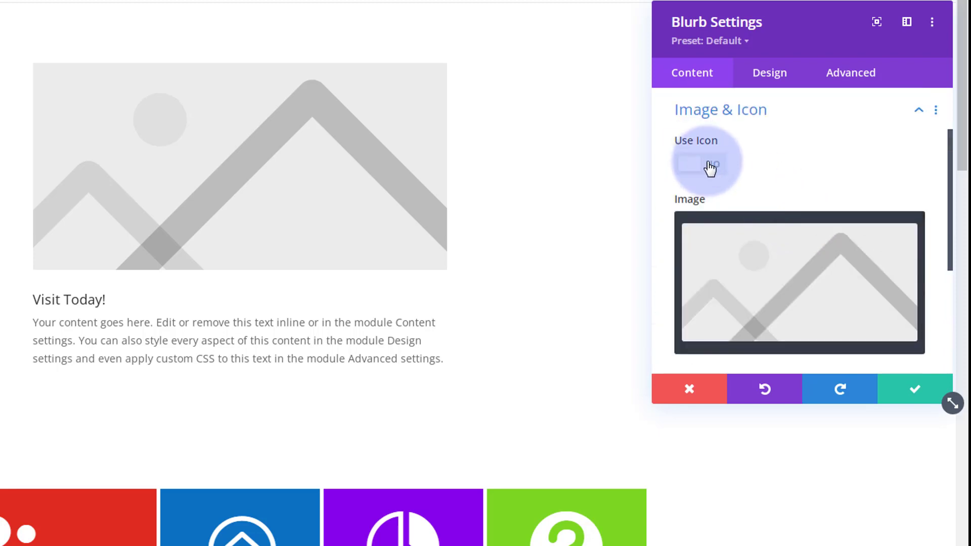
pyautogui.click(710, 165)
pyautogui.scroll(-3, 828, 302)
pyautogui.scroll(-3, 828, 302)
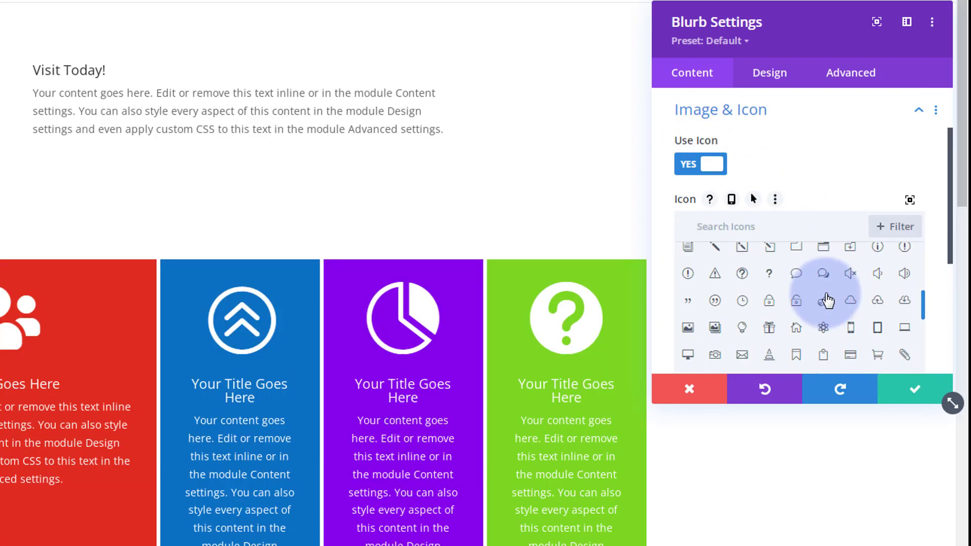
pyautogui.scroll(-3, 828, 302)
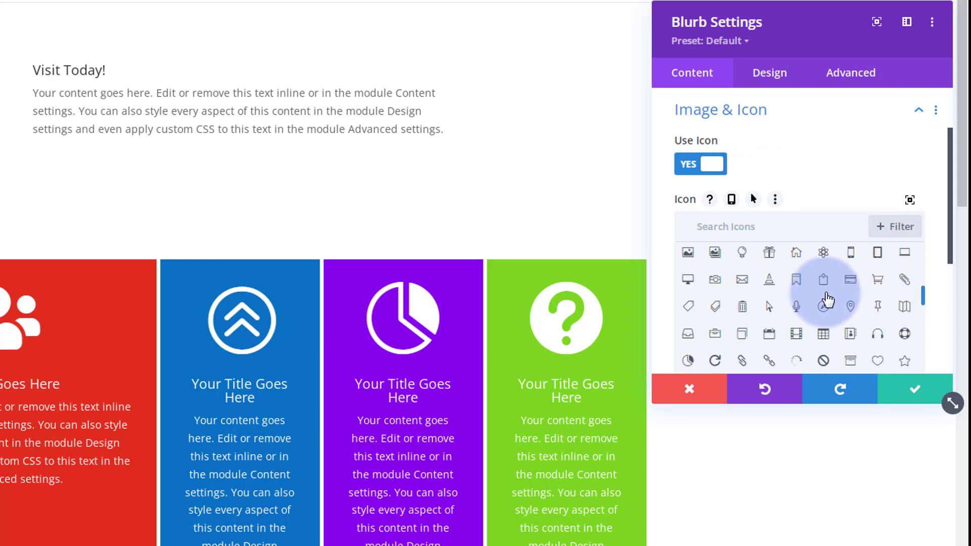
pyautogui.scroll(3, 827, 302)
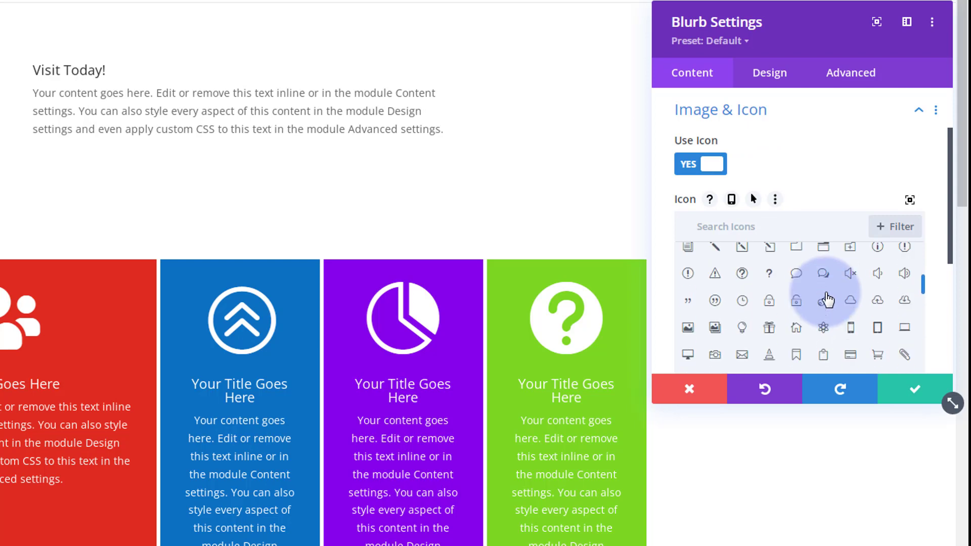
pyautogui.click(688, 274)
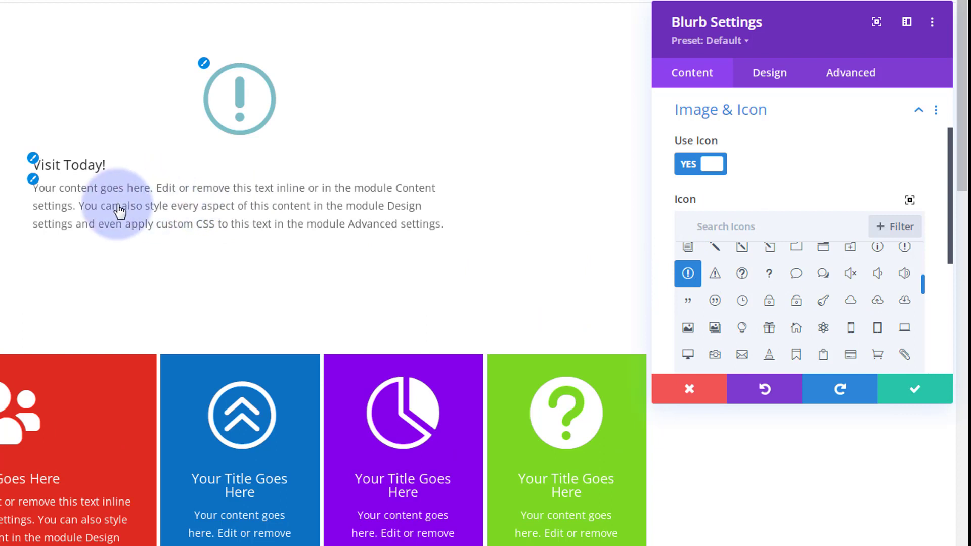
pyautogui.click(780, 80)
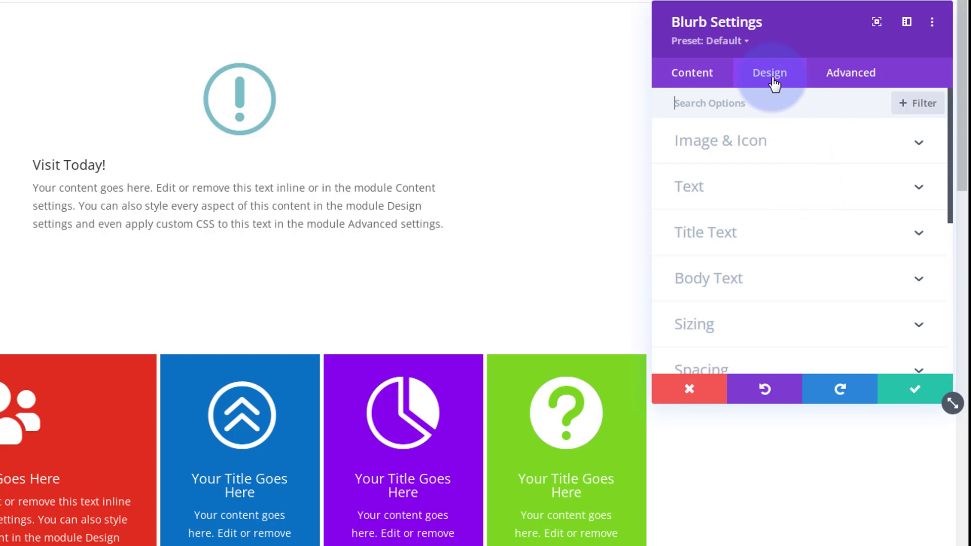
# Set the aurora photo n1.jpg as the blurb's background image.
pyautogui.click(692, 75)
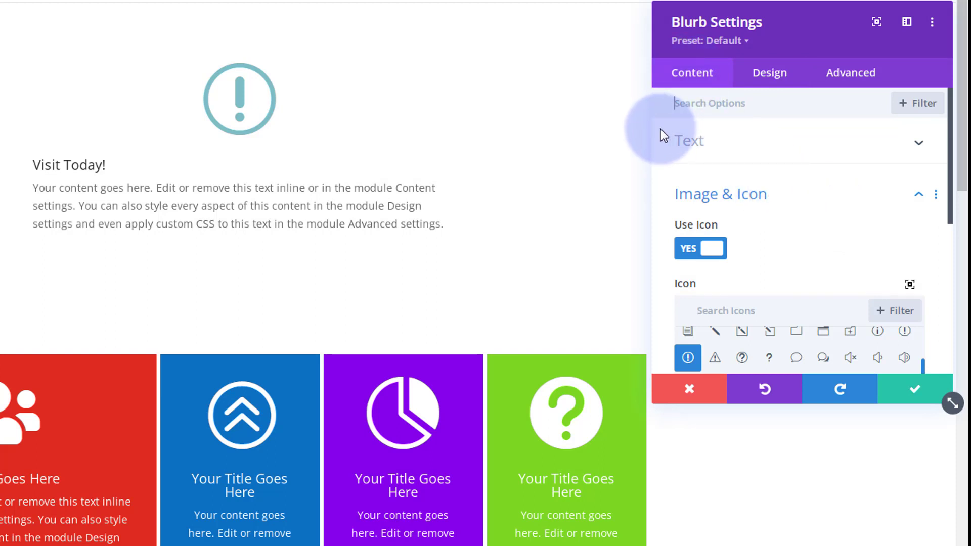
pyautogui.scroll(-5, 658, 169)
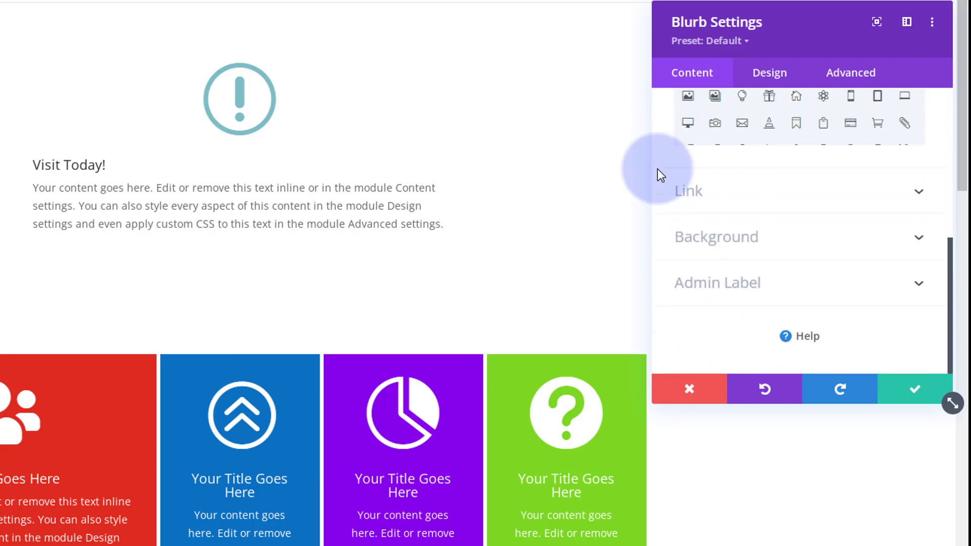
pyautogui.click(788, 244)
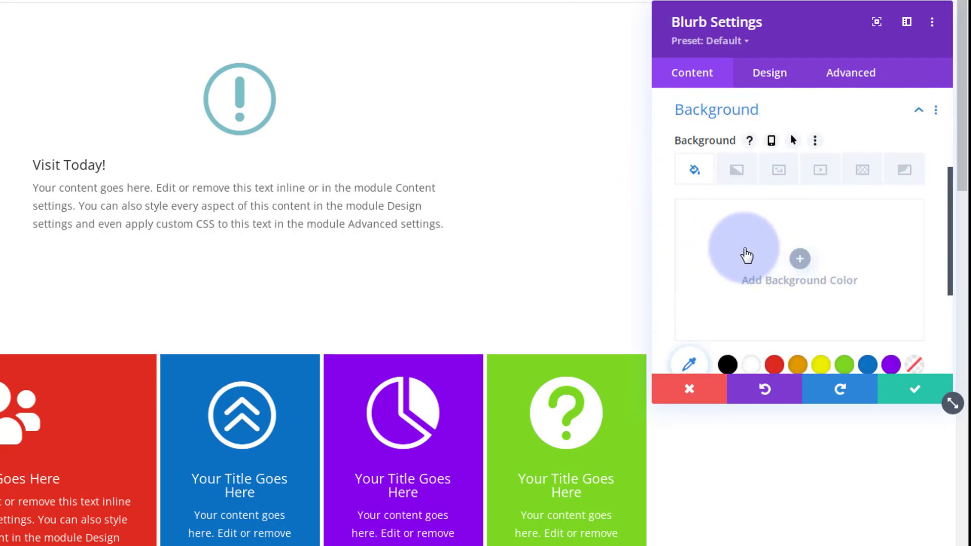
pyautogui.click(781, 171)
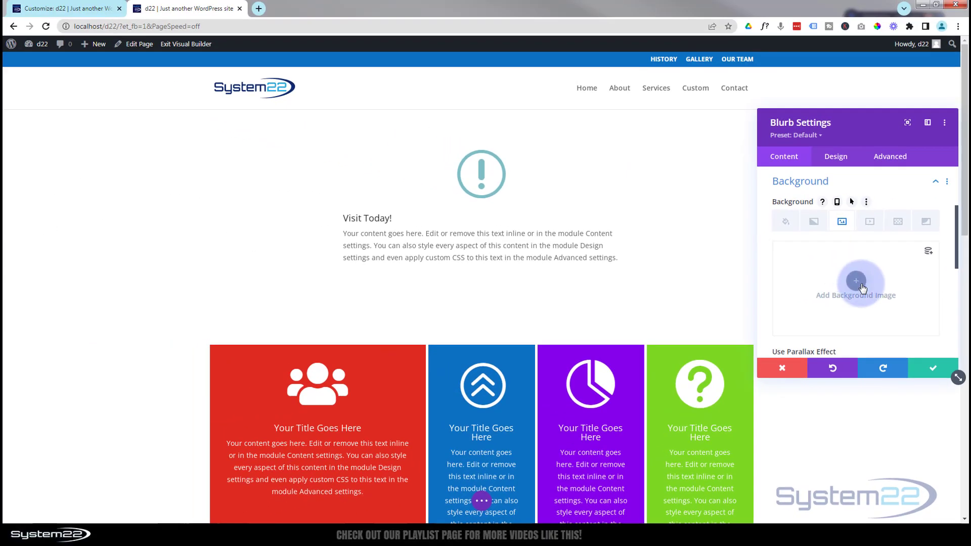
pyautogui.click(862, 287)
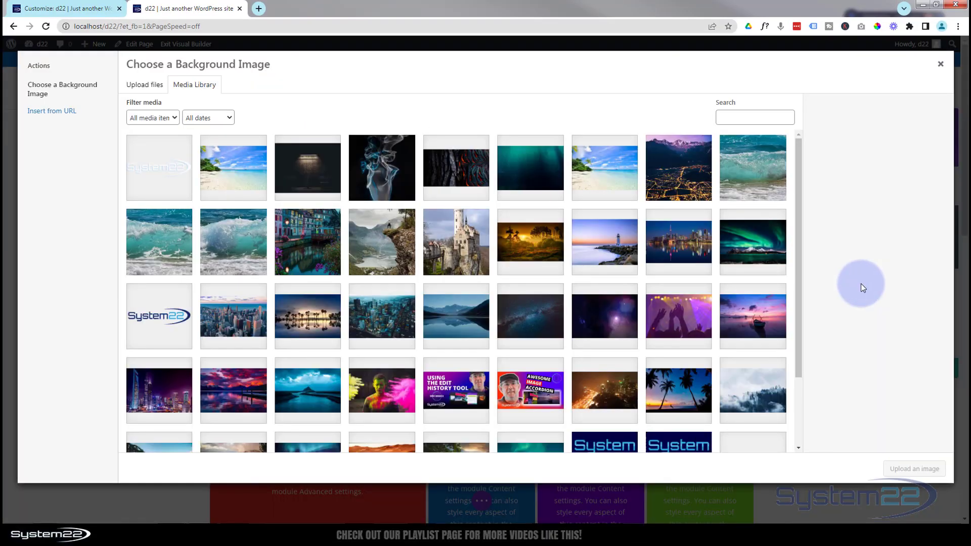
pyautogui.scroll(-3, 712, 274)
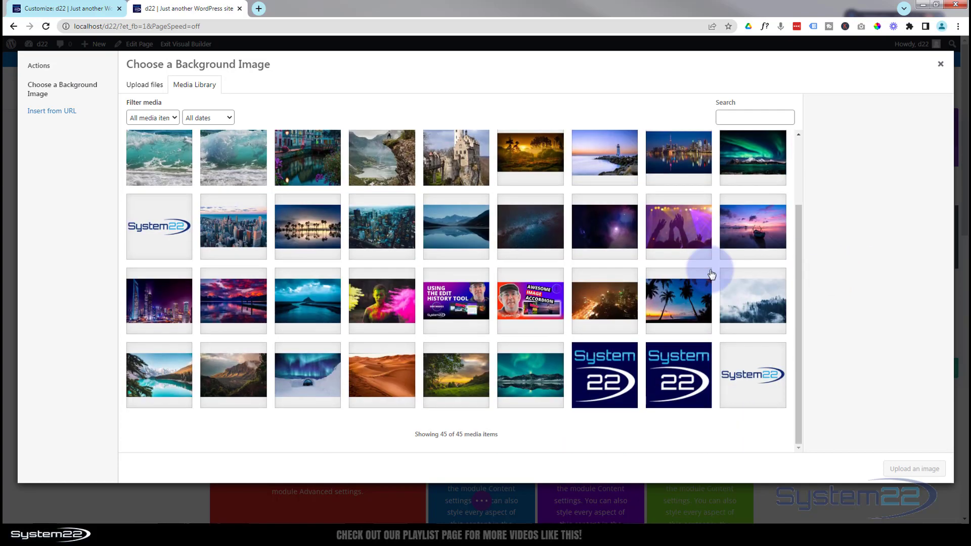
pyautogui.click(526, 405)
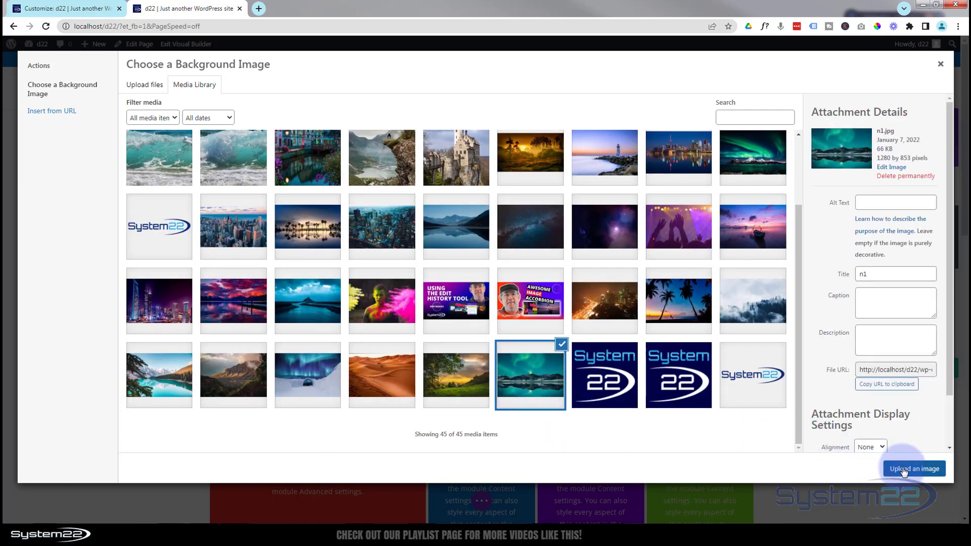
pyautogui.click(904, 469)
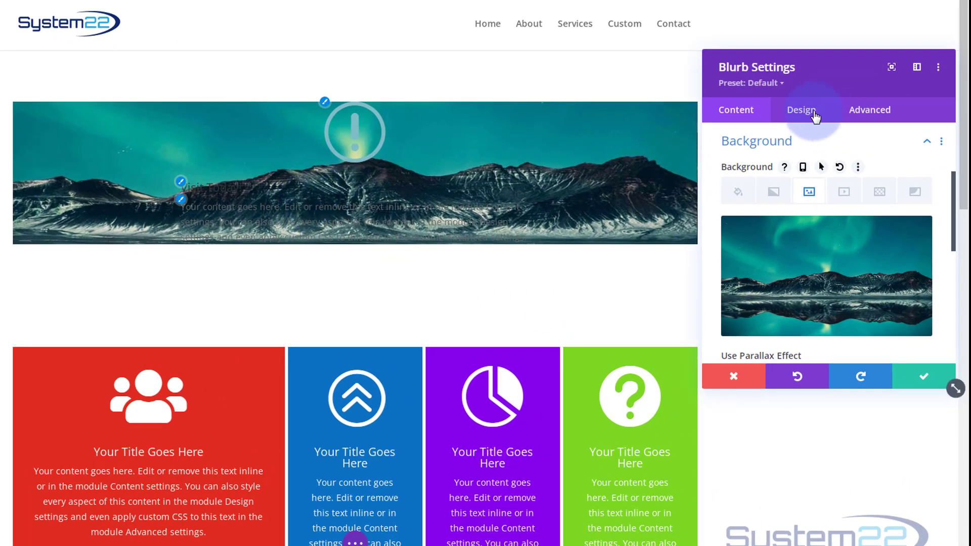
# Set the blurb's Icon Color to white.
pyautogui.click(802, 115)
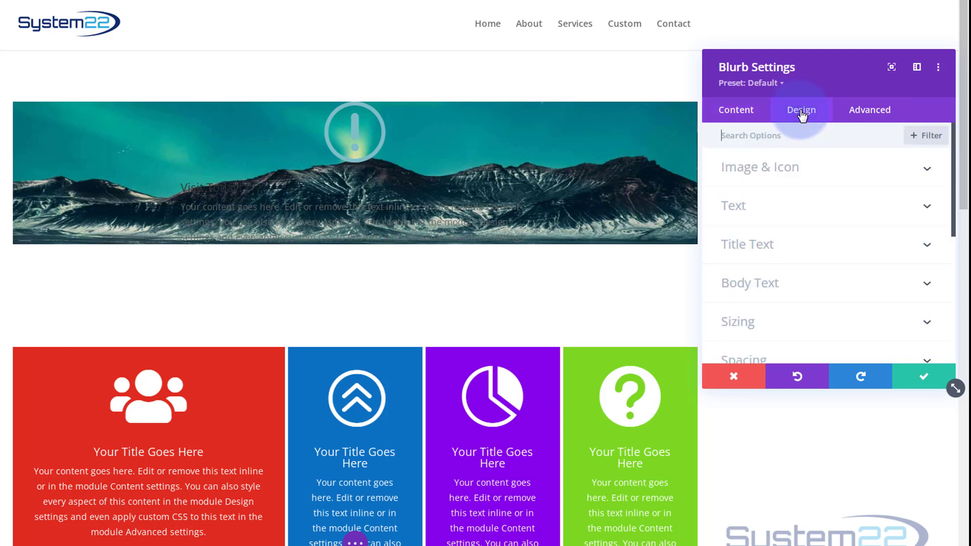
pyautogui.click(826, 173)
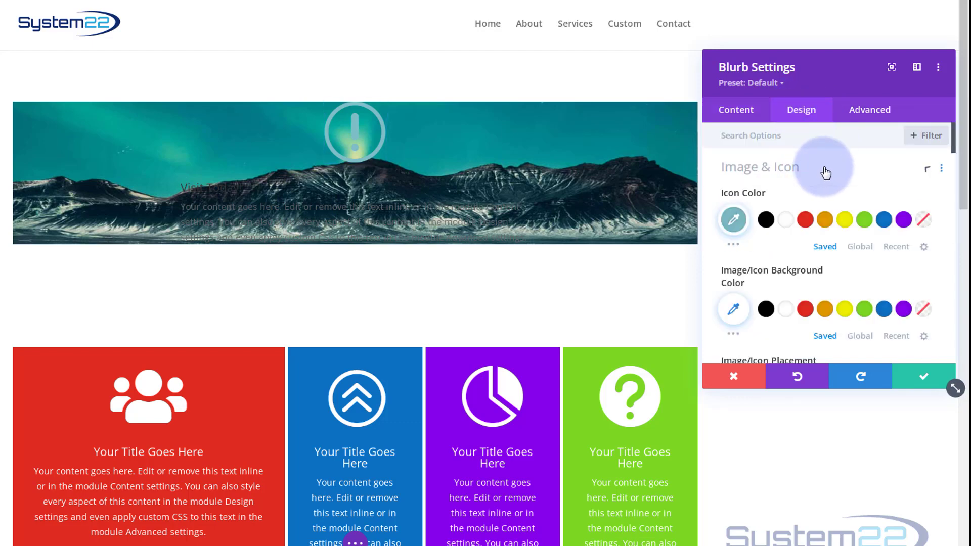
pyautogui.click(786, 223)
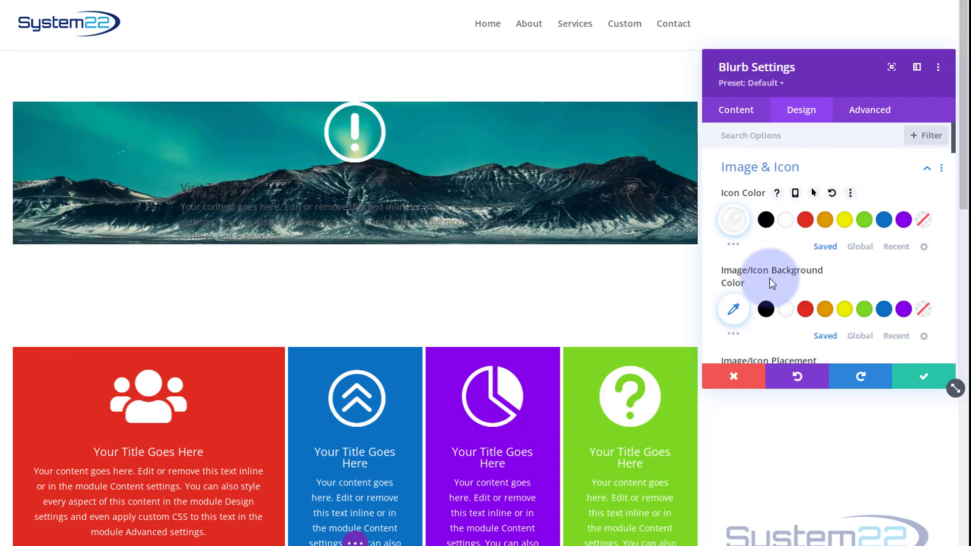
# Center the blurb's text and set its Text Color to Light.
pyautogui.scroll(-5, 770, 277)
pyautogui.scroll(-10, 773, 277)
pyautogui.scroll(-6, 774, 278)
pyautogui.click(795, 209)
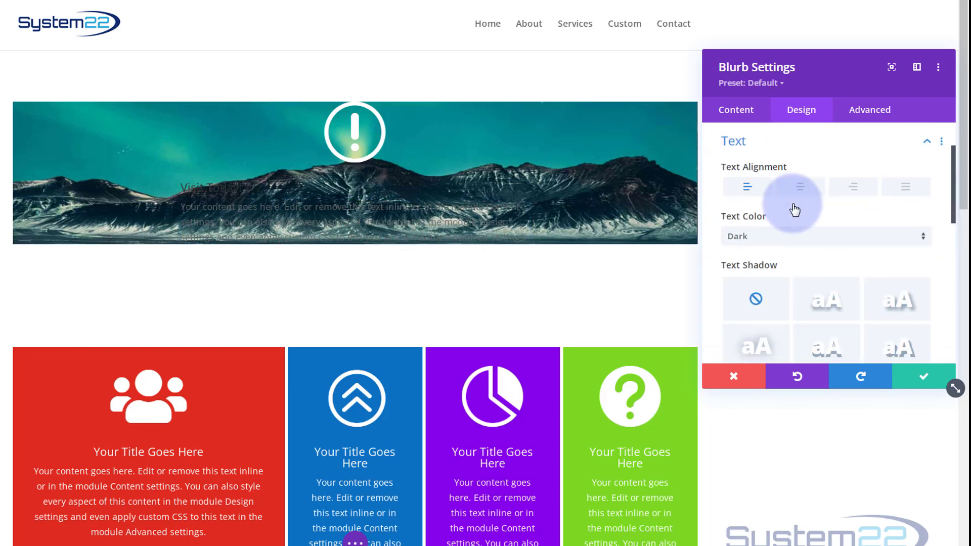
pyautogui.click(811, 189)
pyautogui.click(790, 243)
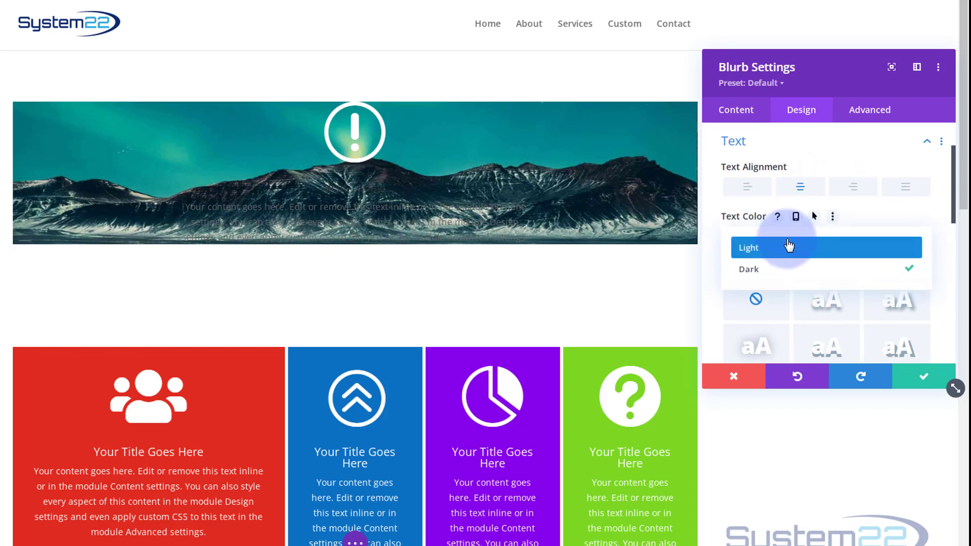
pyautogui.click(779, 248)
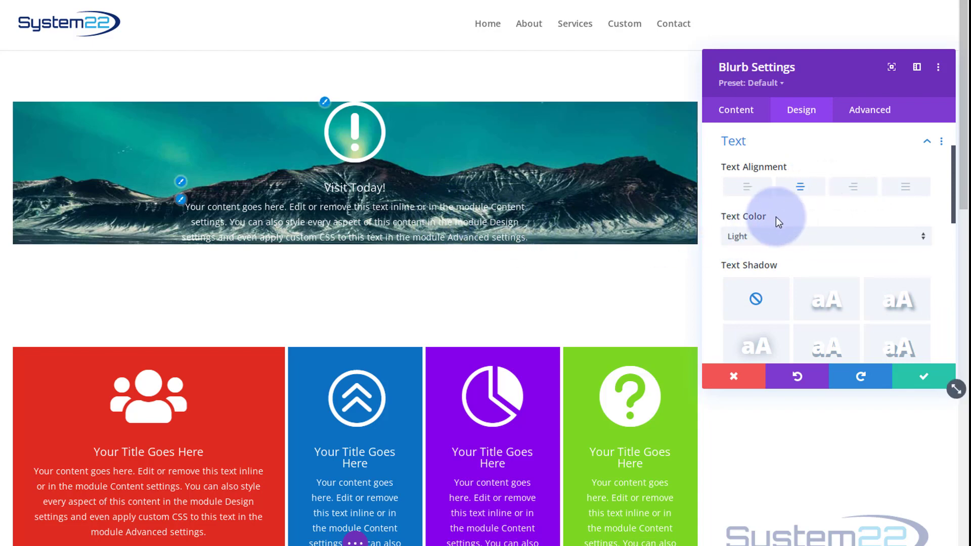
# Set the title Font Weight to Bold, keeping the default font.
pyautogui.moveTo(794, 226)
pyautogui.scroll(-6, 794, 226)
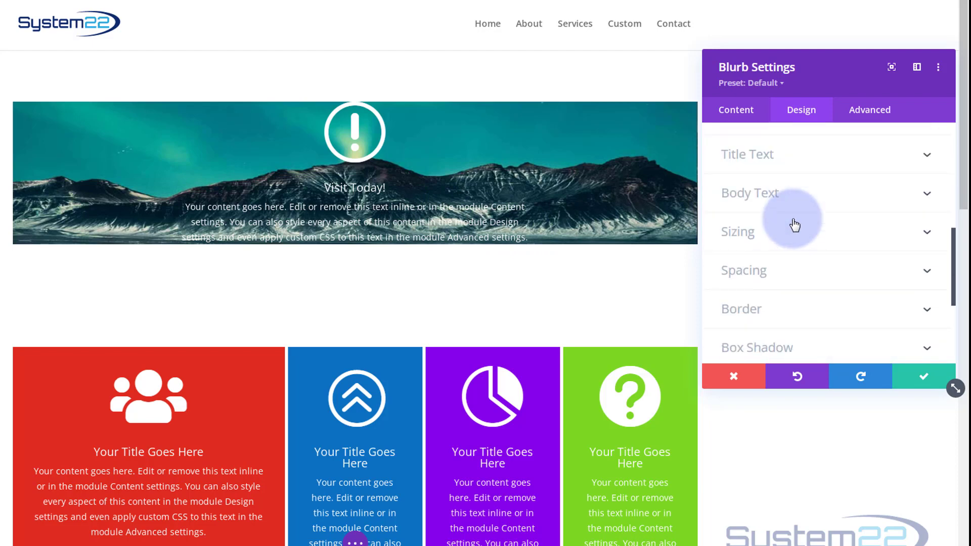
pyautogui.click(801, 158)
pyautogui.moveTo(804, 249)
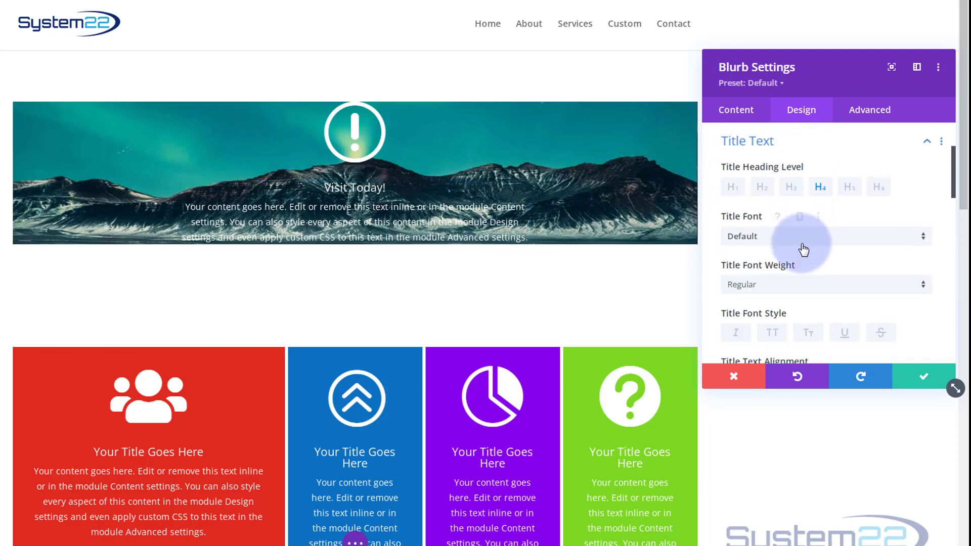
pyautogui.click(768, 285)
pyautogui.click(765, 364)
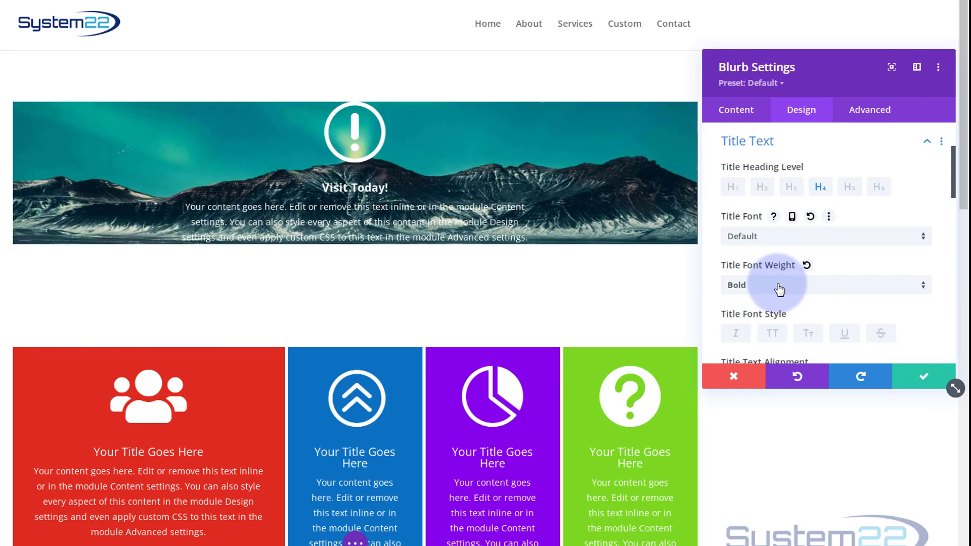
pyautogui.click(774, 238)
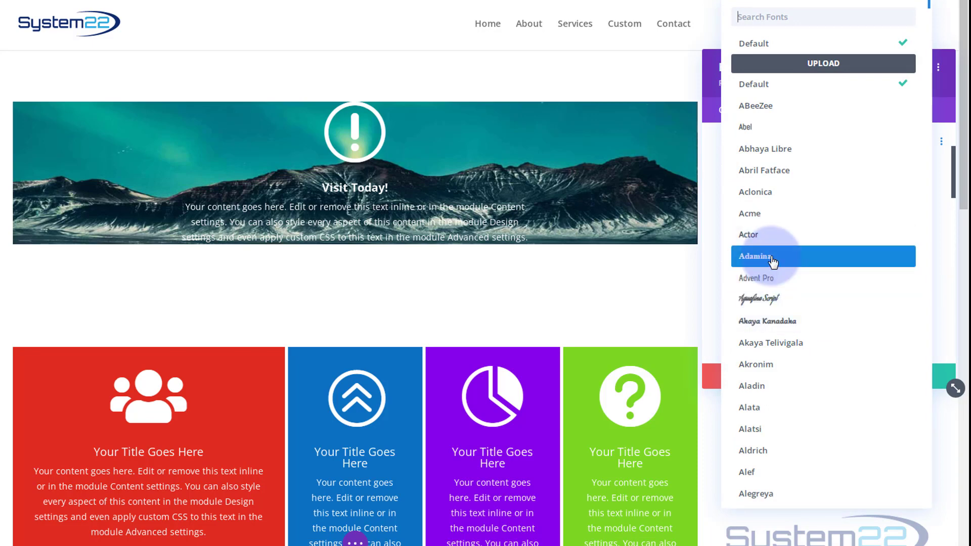
pyautogui.click(732, 47)
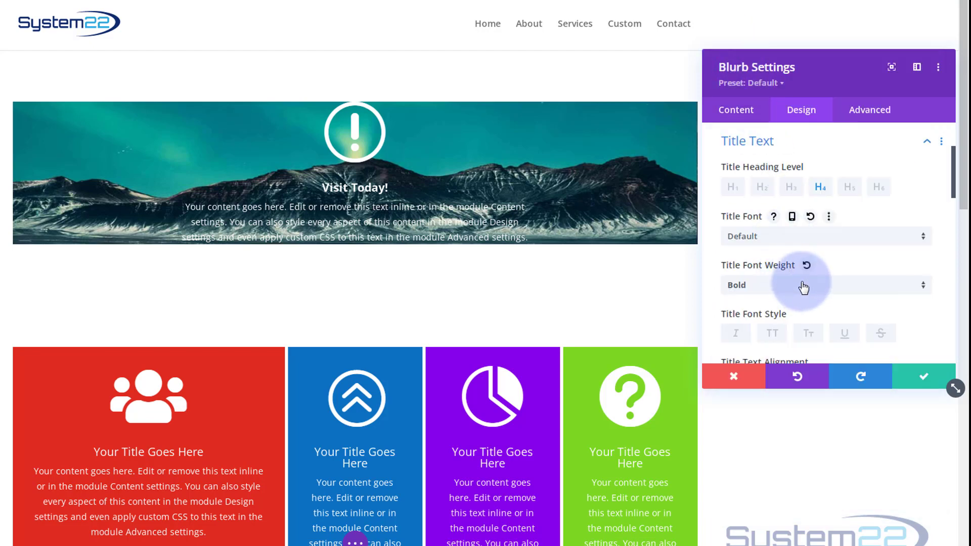
# Make the title uppercase and enlarge its text size to 29px.
pyautogui.scroll(-2, 802, 283)
pyautogui.click(772, 271)
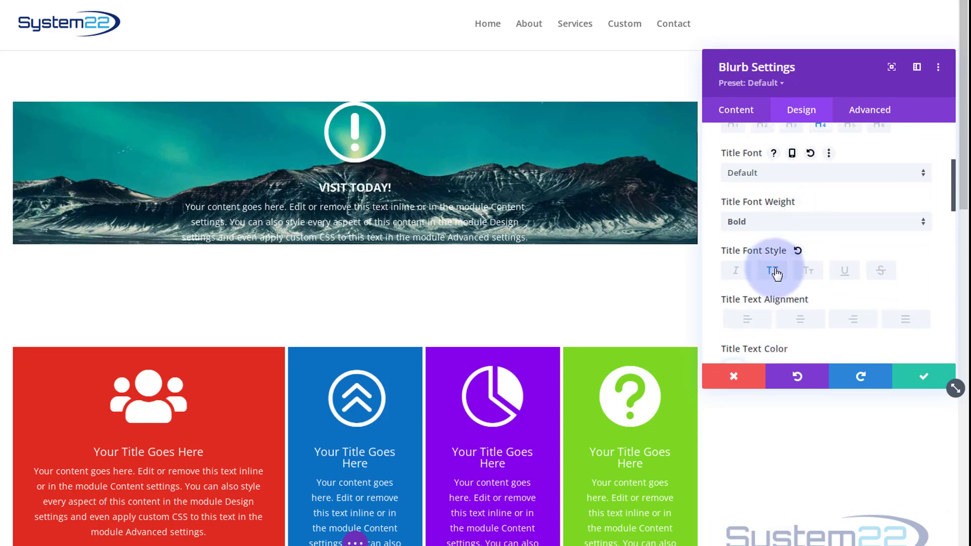
pyautogui.scroll(-4, 788, 273)
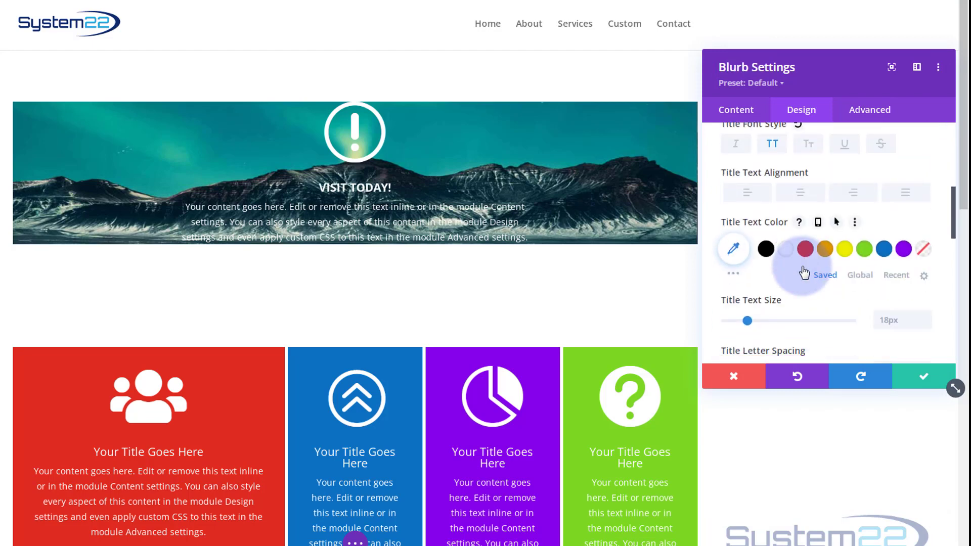
pyautogui.moveTo(747, 320); pyautogui.dragTo(760, 317)
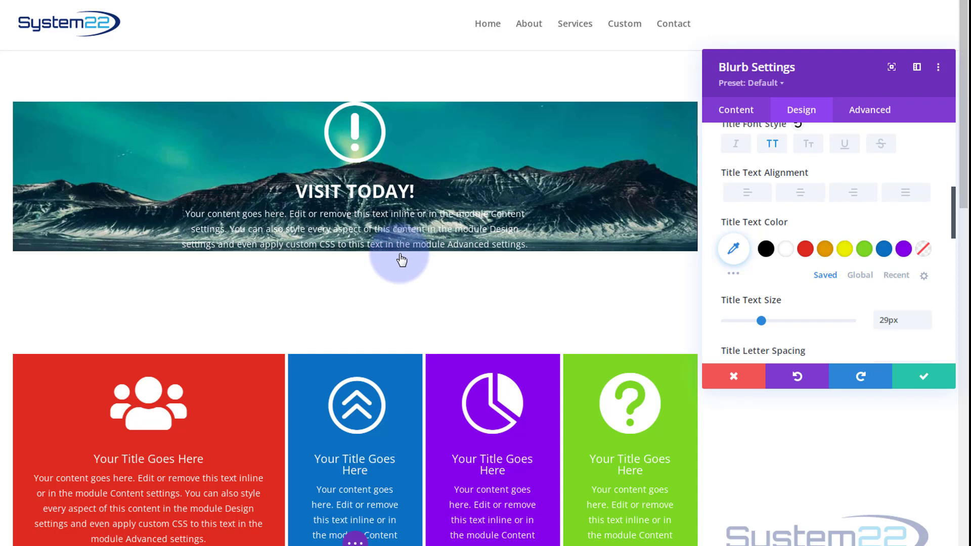
pyautogui.moveTo(811, 301)
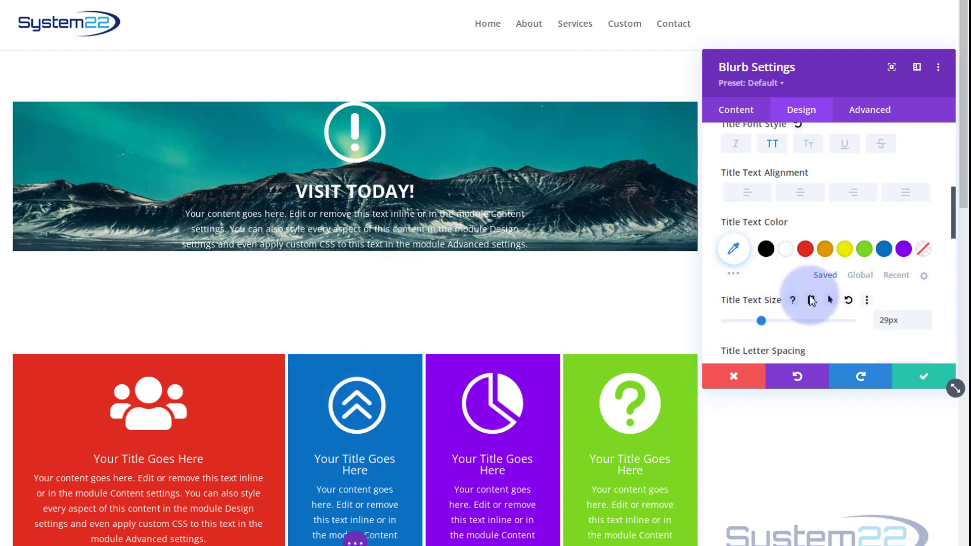
pyautogui.scroll(-5, 811, 300)
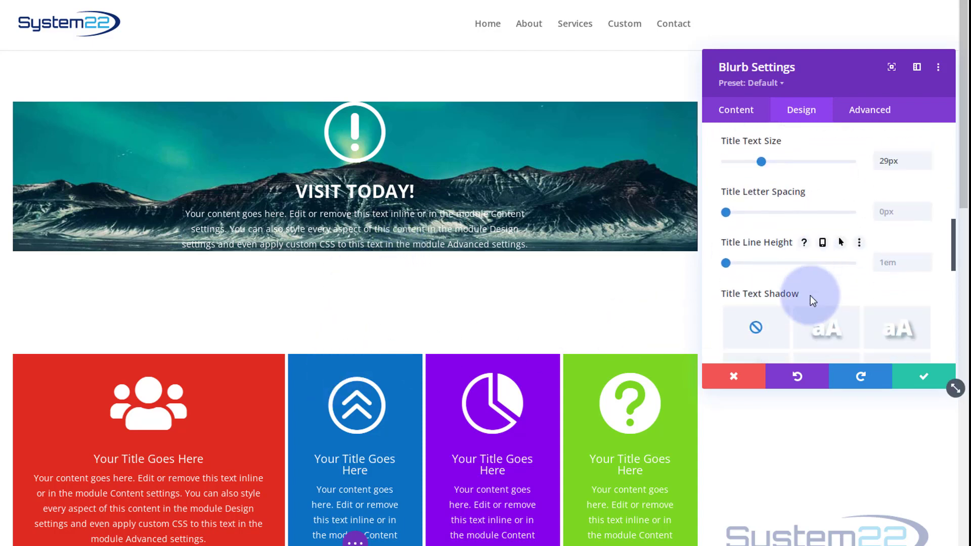
# Give the blurb 150px padding at top, linked to match at bottom.
pyautogui.scroll(-6, 809, 295)
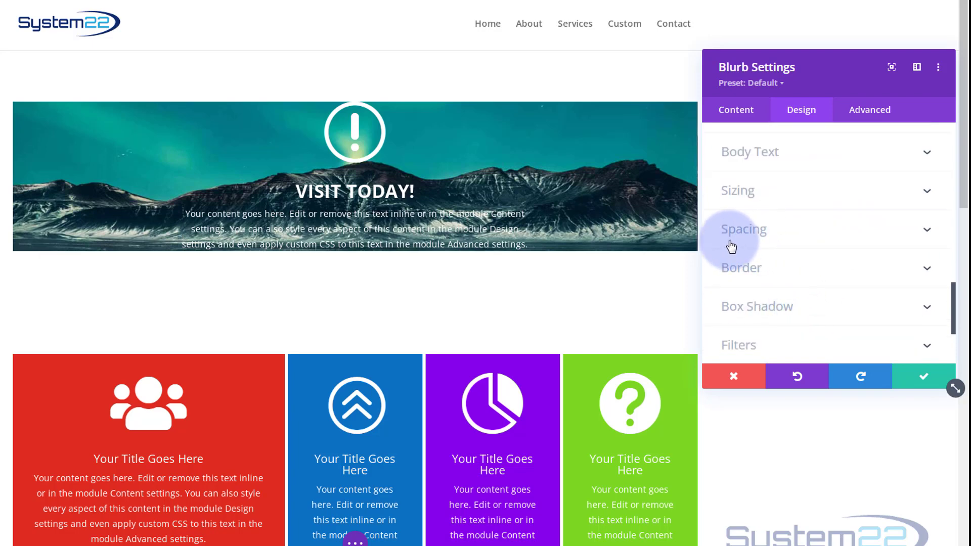
pyautogui.click(799, 237)
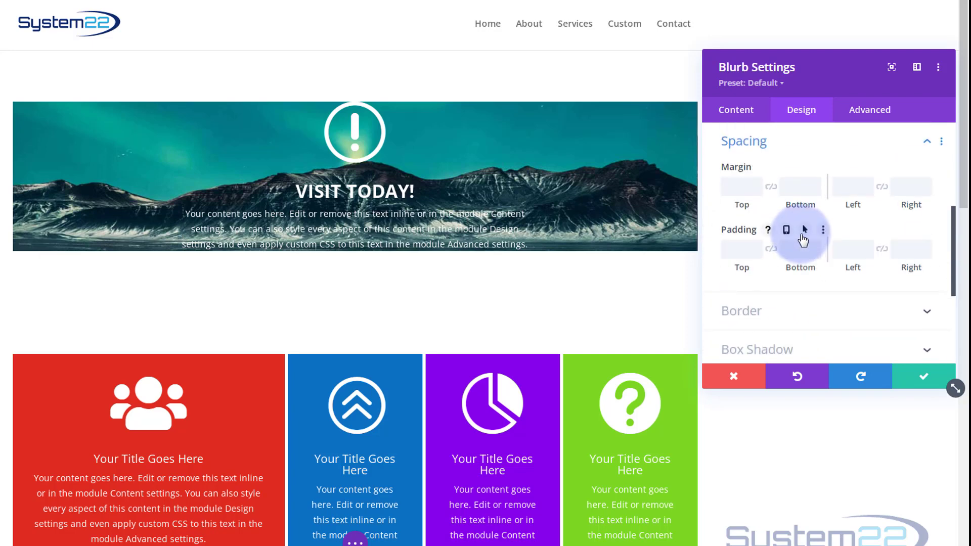
pyautogui.click(736, 250)
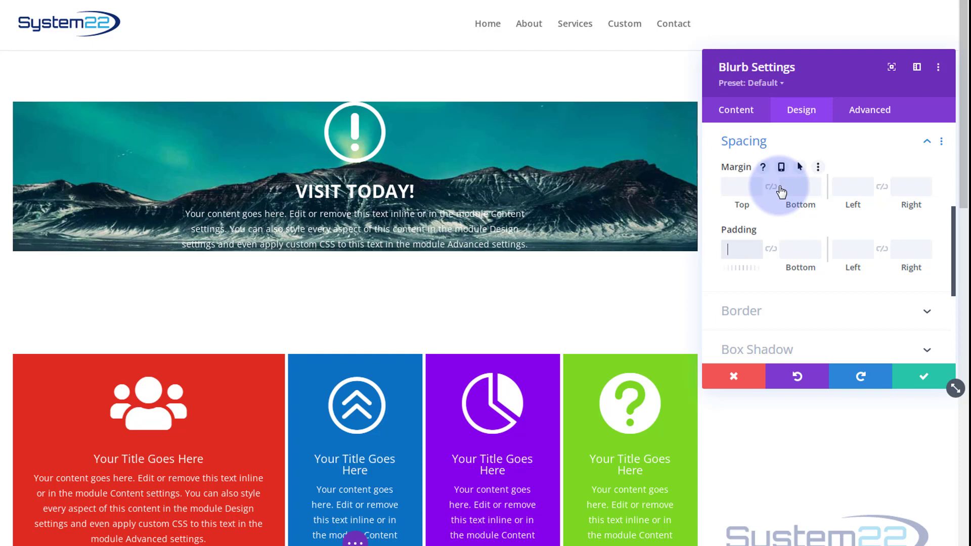
pyautogui.write('150px')
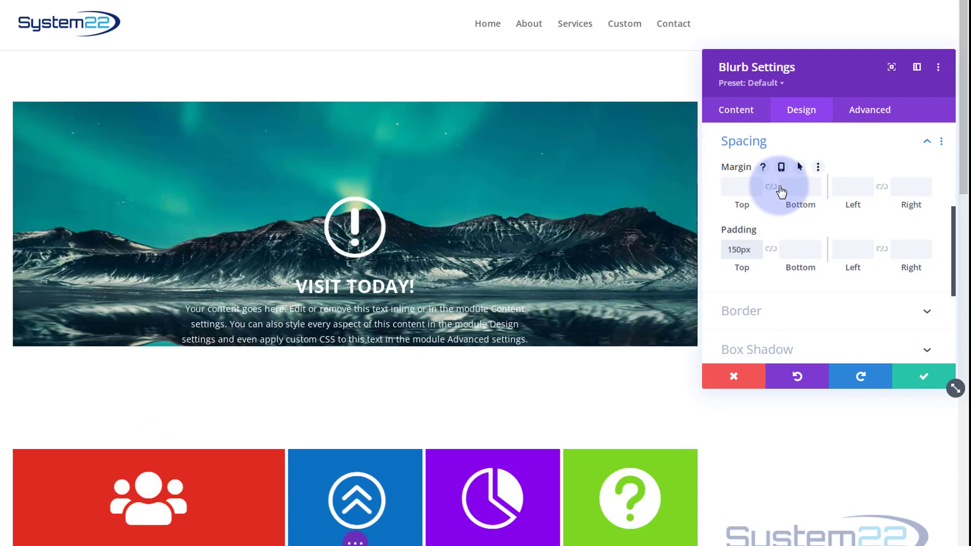
pyautogui.click(772, 251)
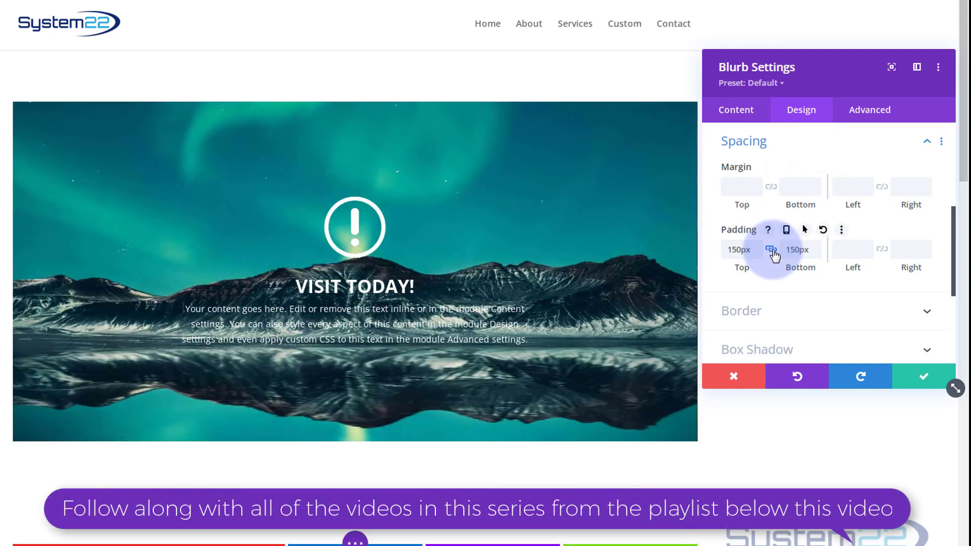
# Choose the blue swatch as the blurb's Background Color.
pyautogui.click(747, 116)
pyautogui.click(780, 284)
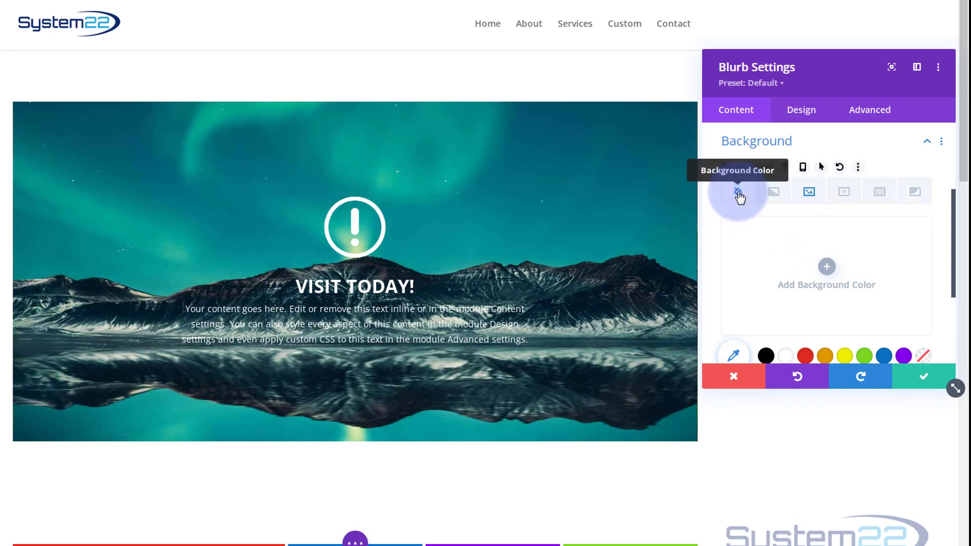
pyautogui.click(885, 357)
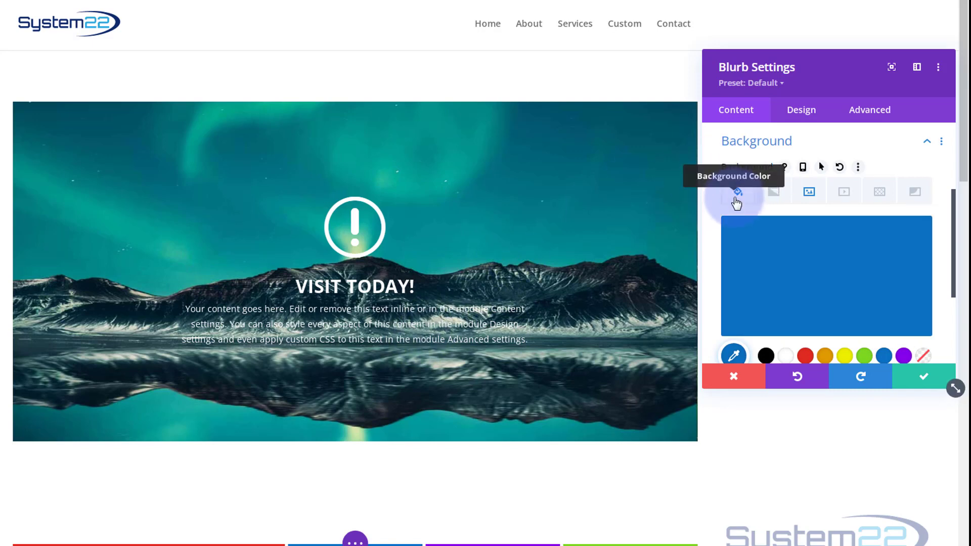
pyautogui.click(810, 196)
pyautogui.scroll(-3, 809, 202)
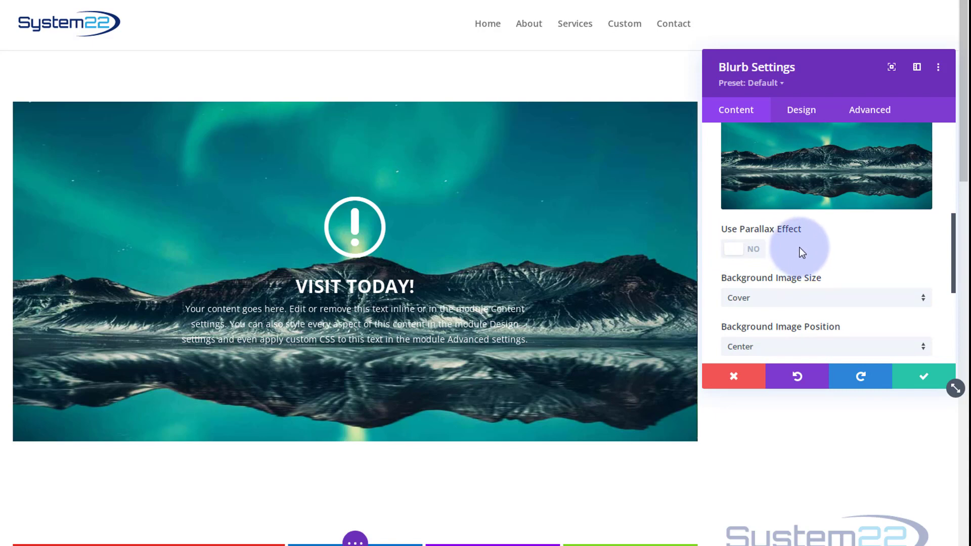
# Try Exclusion, Saturation and Luminosity blends, then set Background Image Blend to Multiply.
pyautogui.scroll(-4, 798, 246)
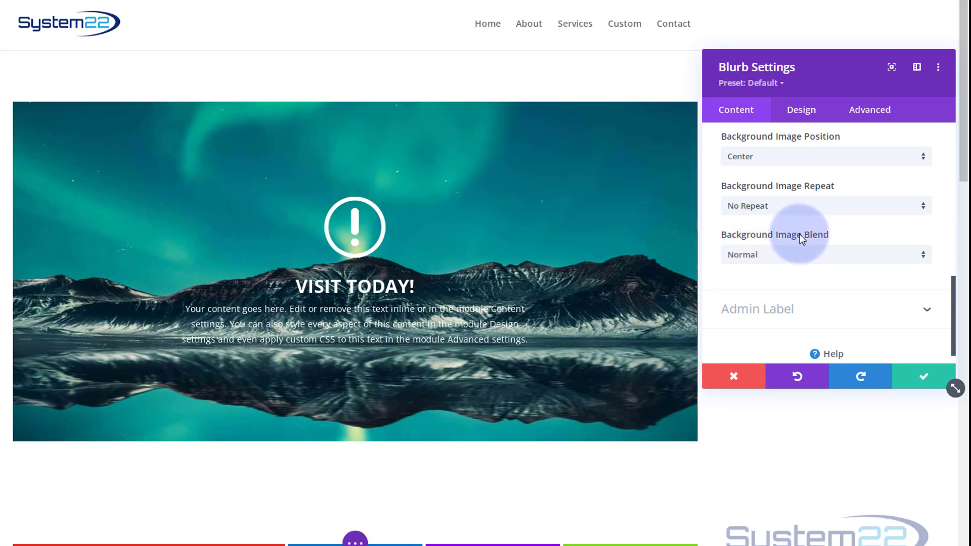
pyautogui.click(803, 255)
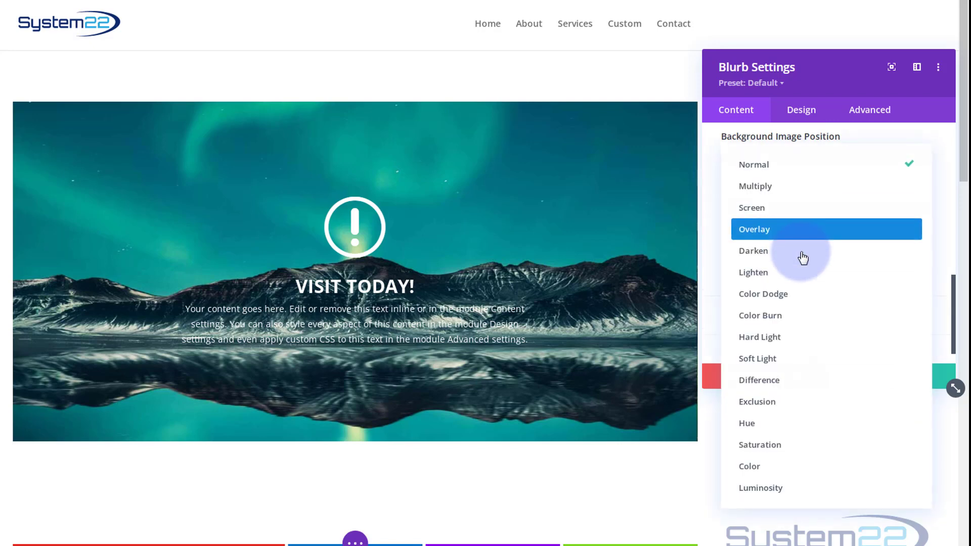
pyautogui.click(768, 188)
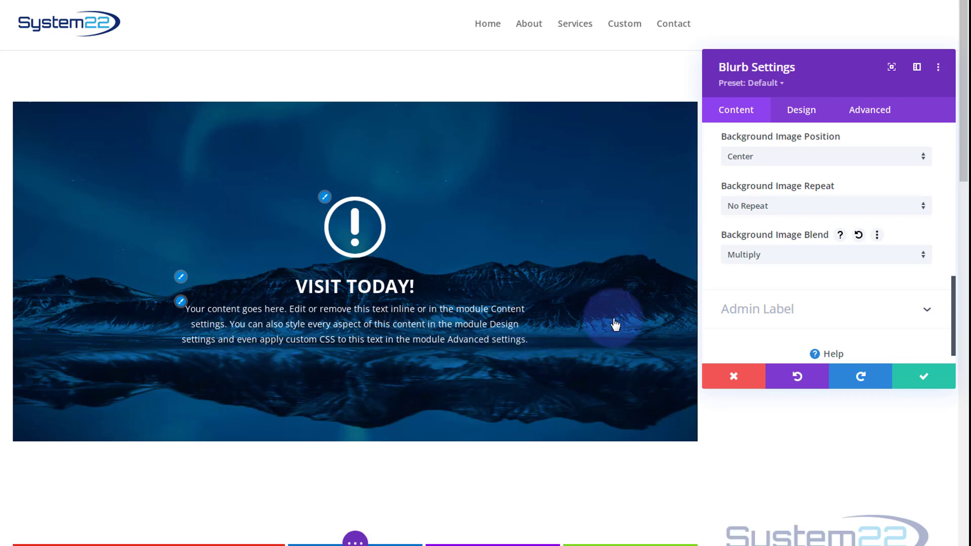
pyautogui.click(796, 260)
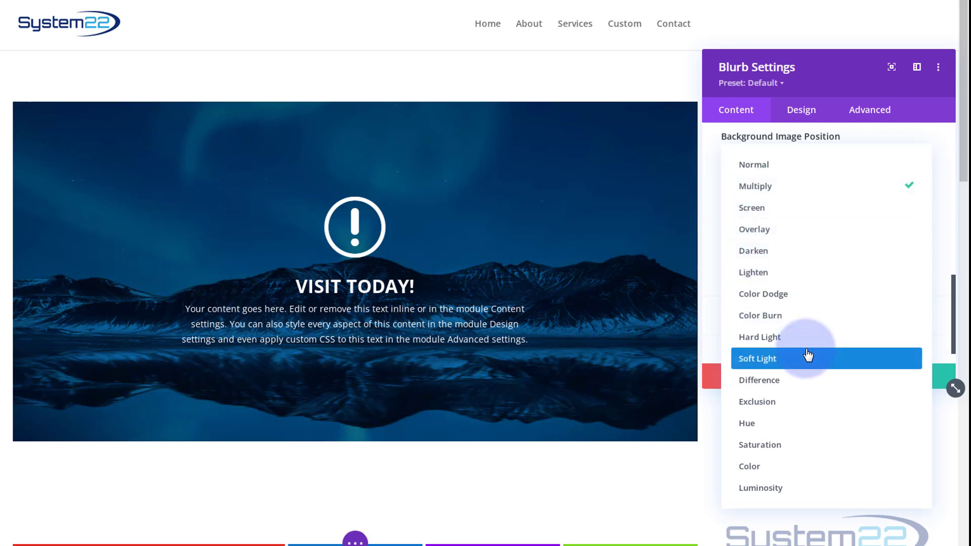
pyautogui.click(803, 403)
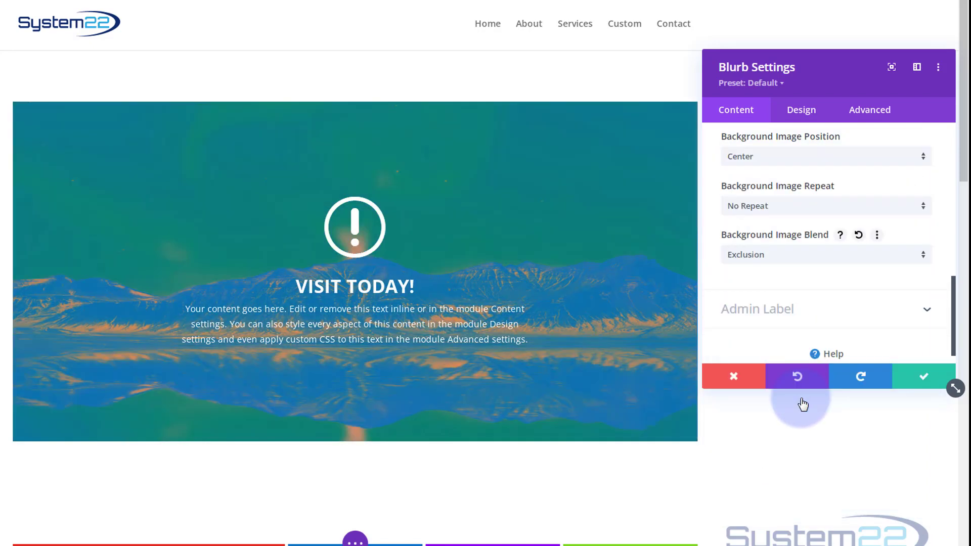
pyautogui.click(766, 257)
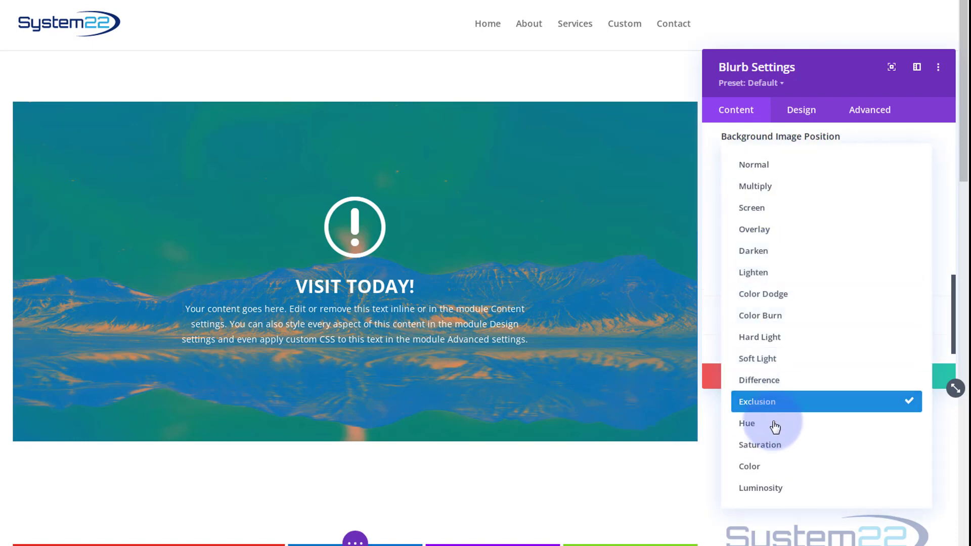
pyautogui.click(773, 448)
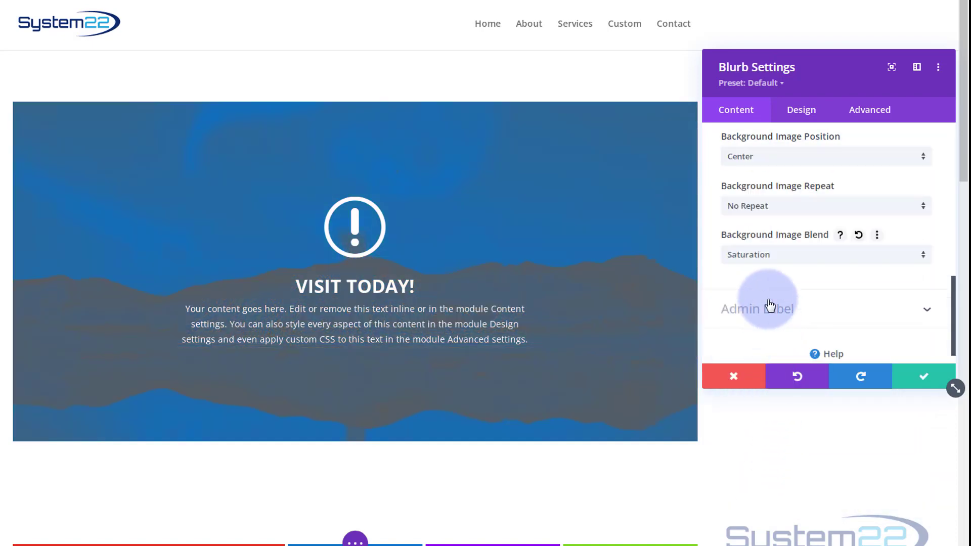
pyautogui.click(784, 257)
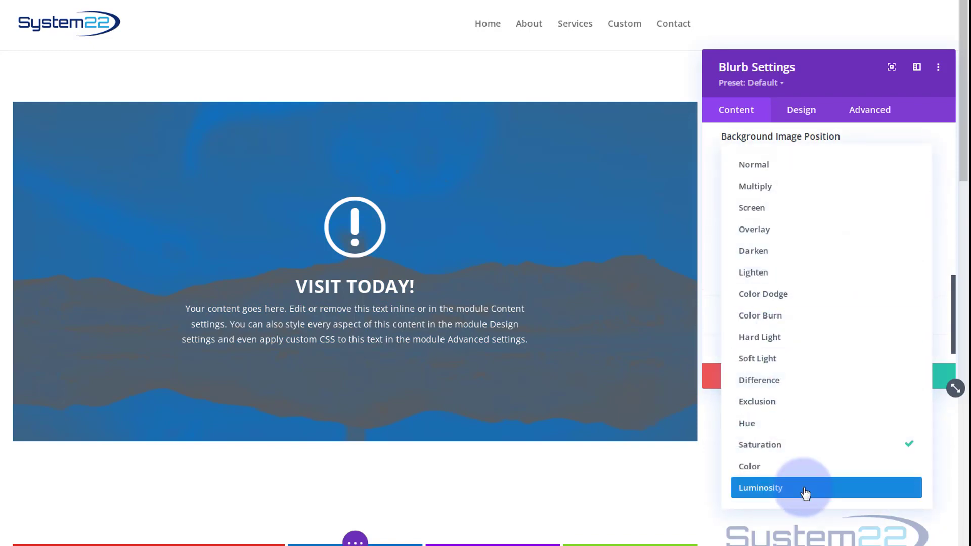
pyautogui.click(804, 491)
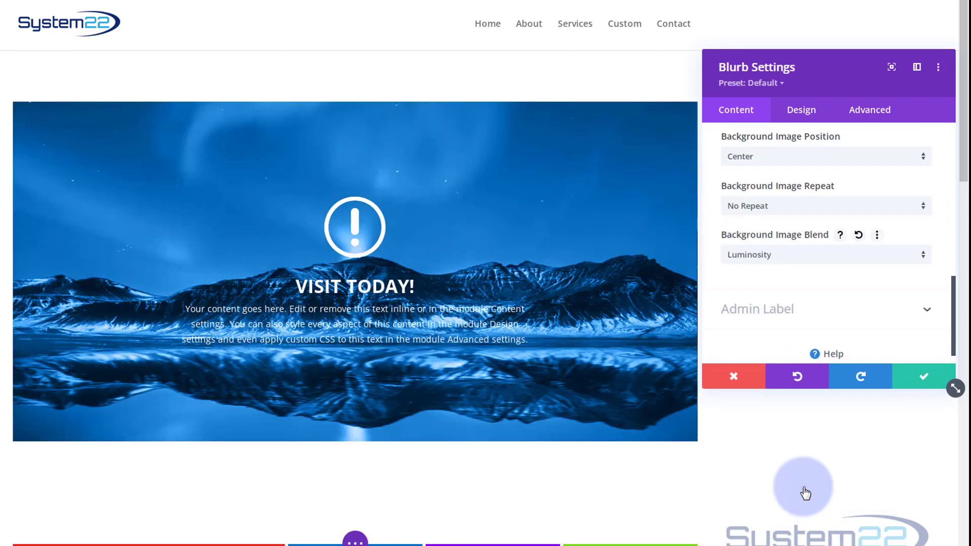
pyautogui.click(794, 256)
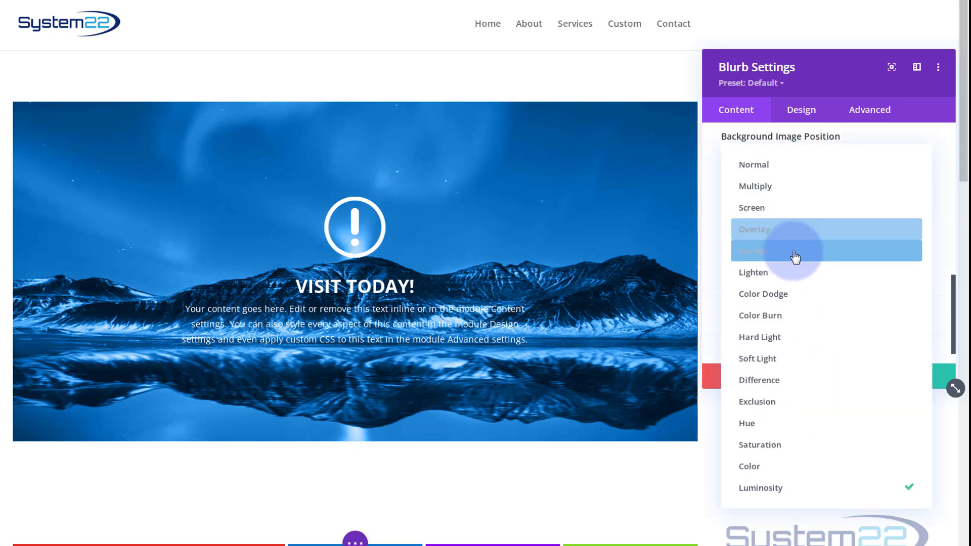
pyautogui.click(757, 187)
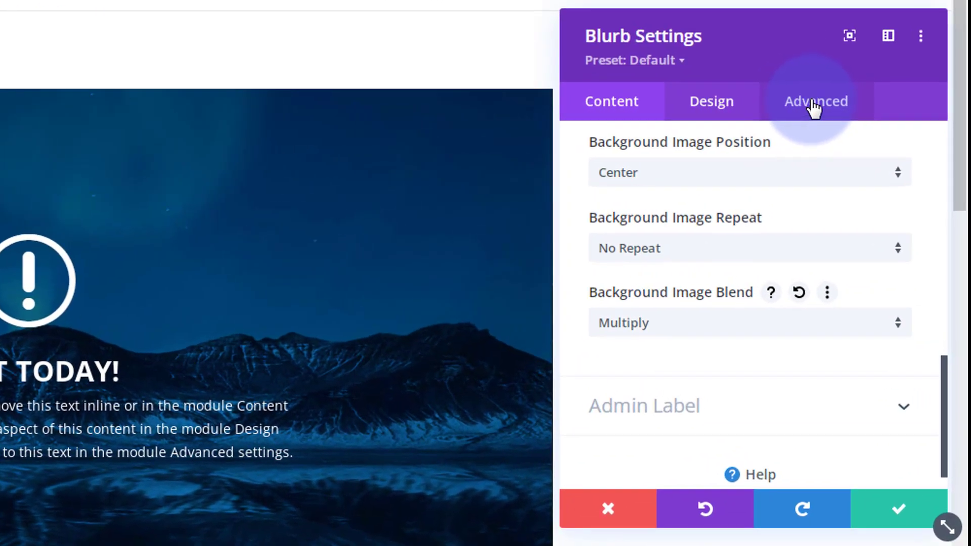
# Enter 'imblsw' in the blurb's Advanced CSS Class field.
pyautogui.click(815, 106)
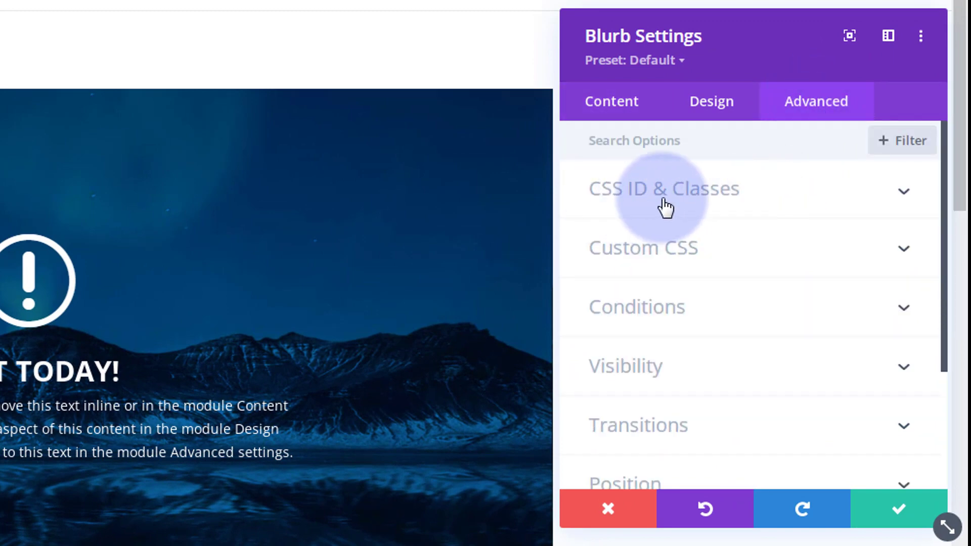
pyautogui.click(763, 196)
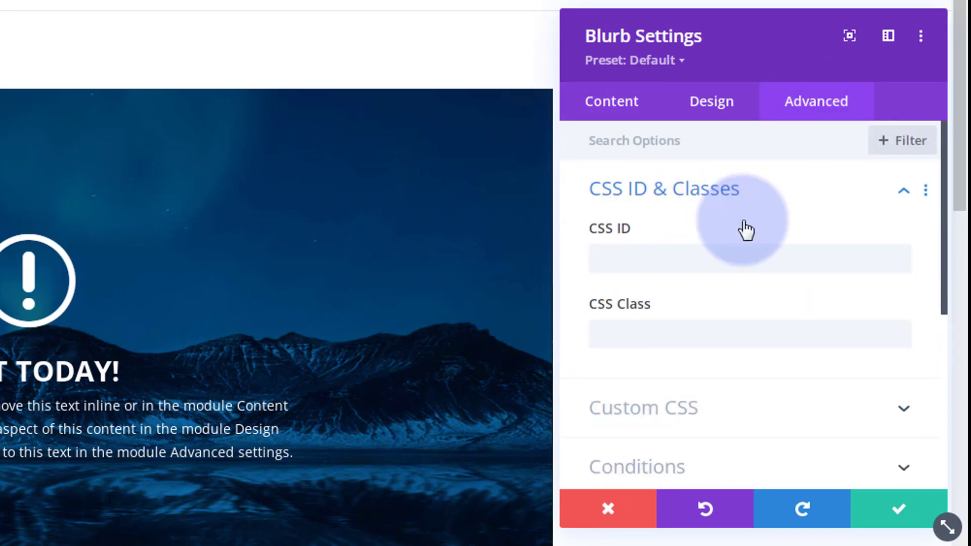
pyautogui.click(622, 337)
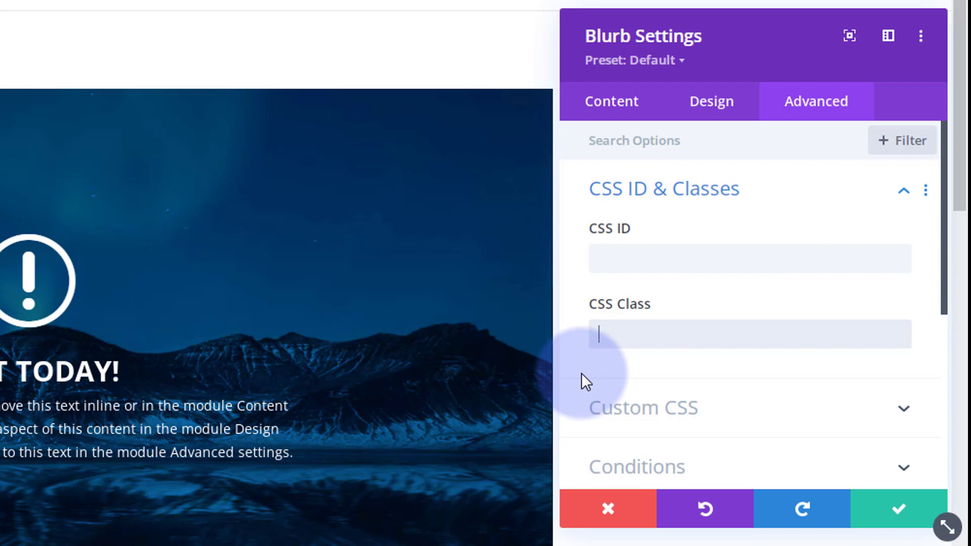
pyautogui.write('imblsw')
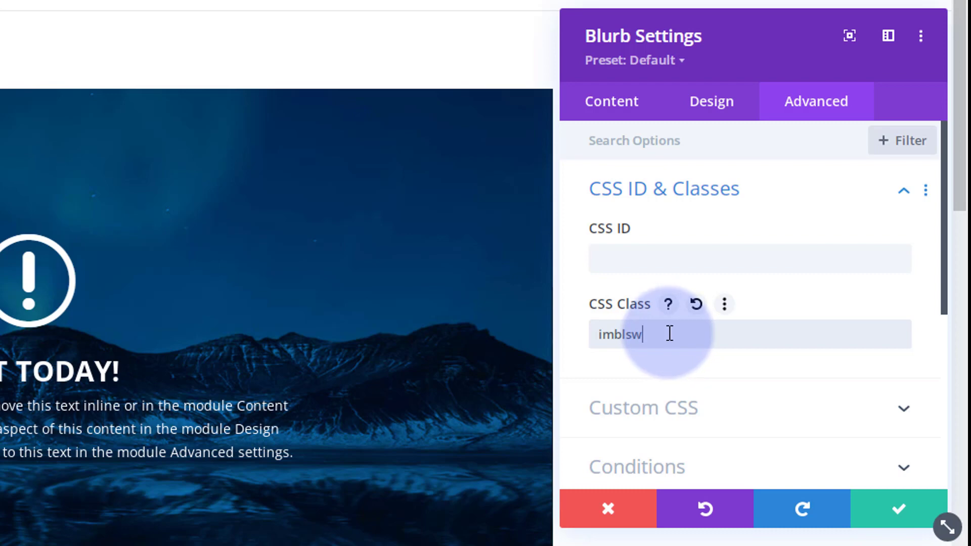
# Save the blurb, then set the forest-sunset n2.jpg image as its row's background image.
pyautogui.click(902, 513)
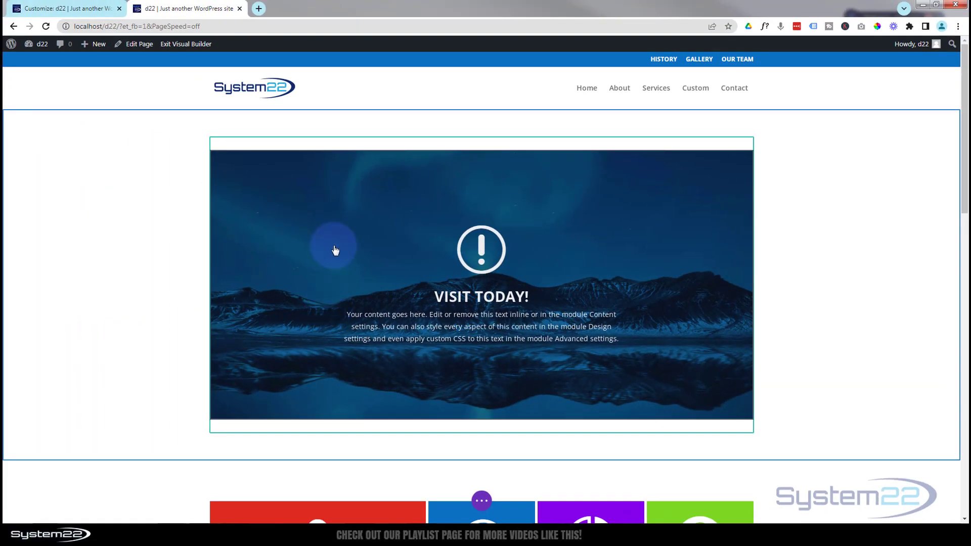
pyautogui.moveTo(332, 245)
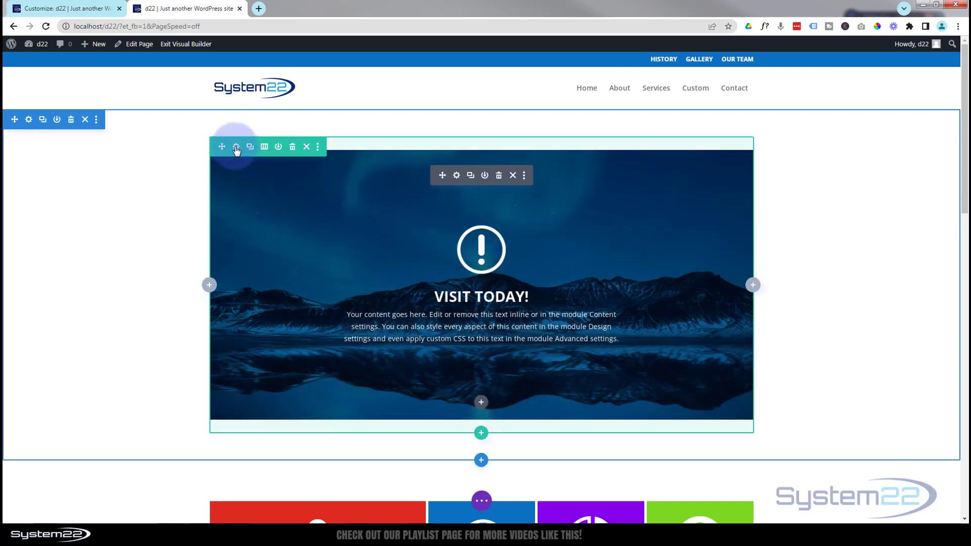
pyautogui.click(237, 147)
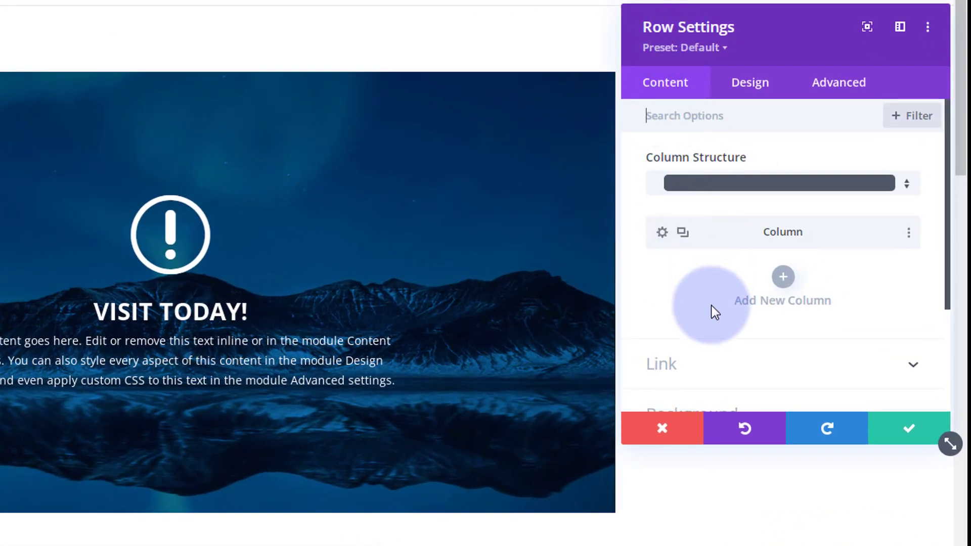
pyautogui.scroll(-3, 711, 305)
pyautogui.click(776, 260)
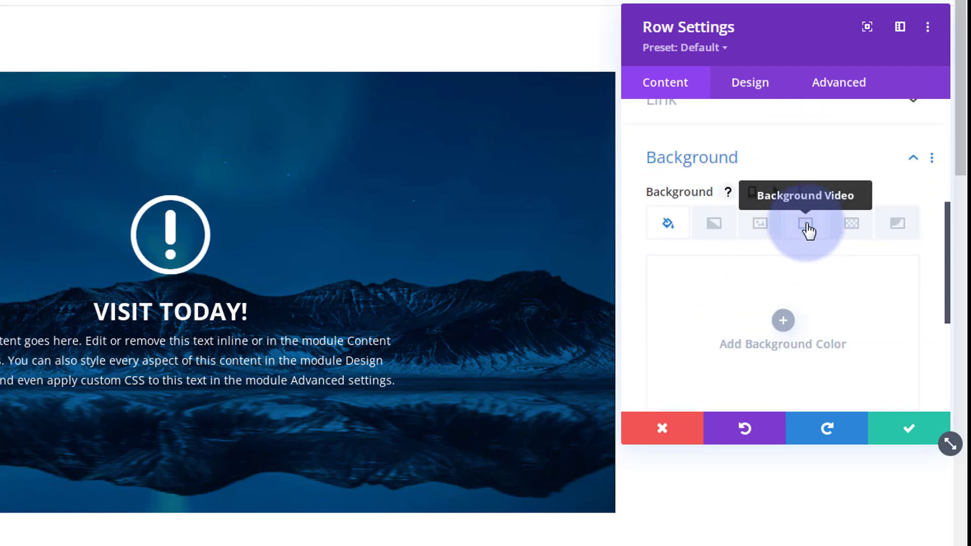
pyautogui.click(761, 227)
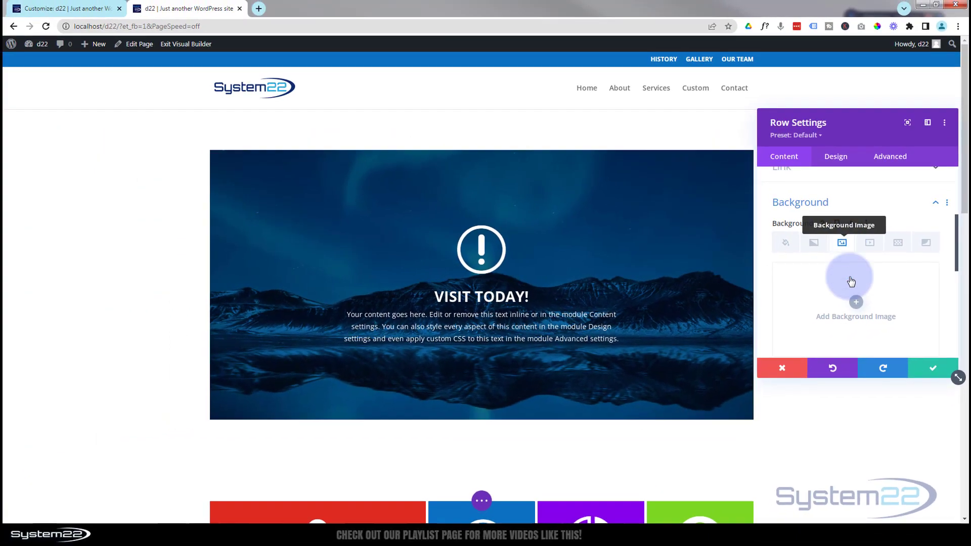
pyautogui.click(856, 302)
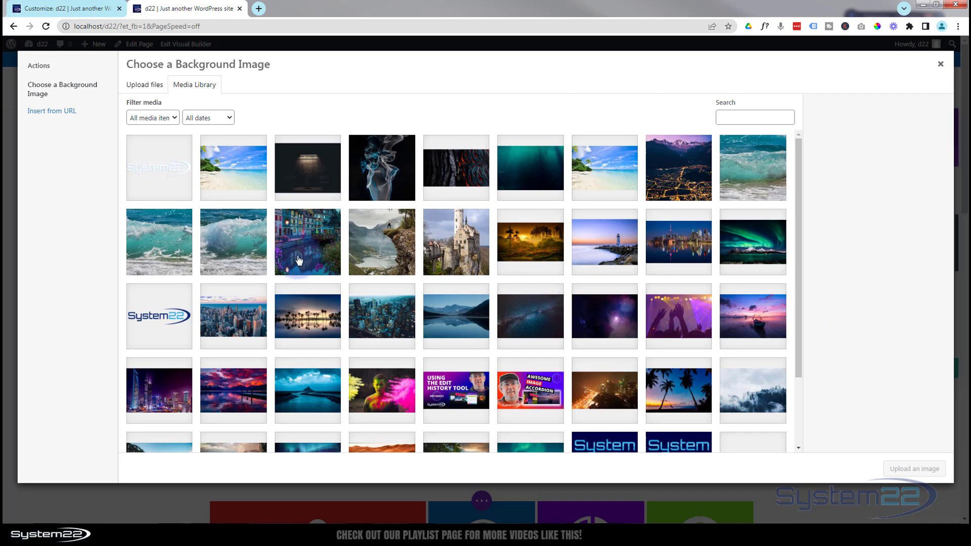
pyautogui.scroll(-2, 638, 266)
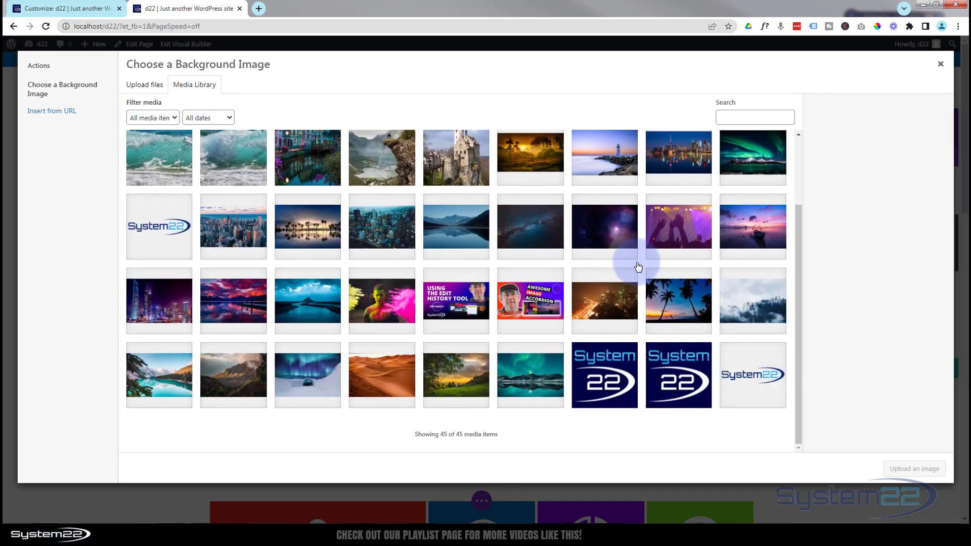
pyautogui.click(453, 378)
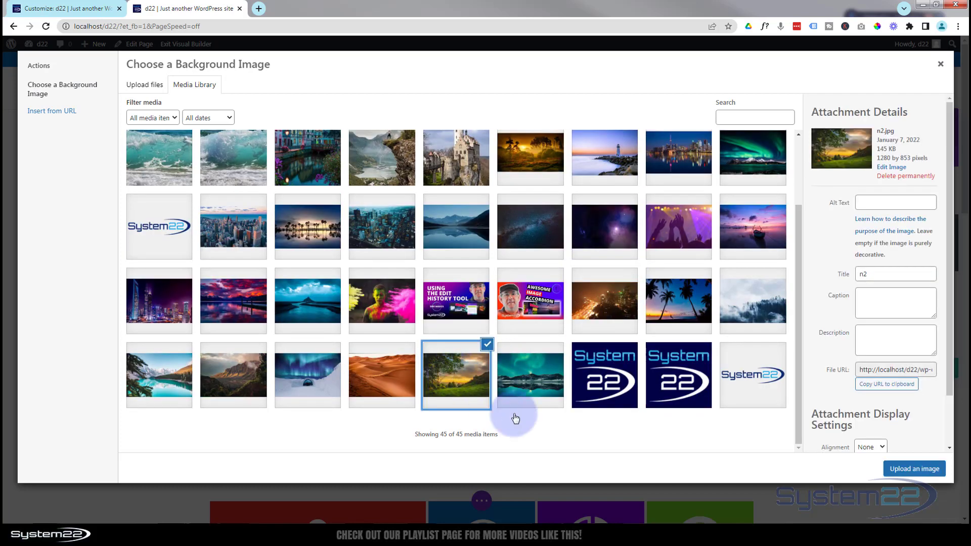
pyautogui.click(907, 470)
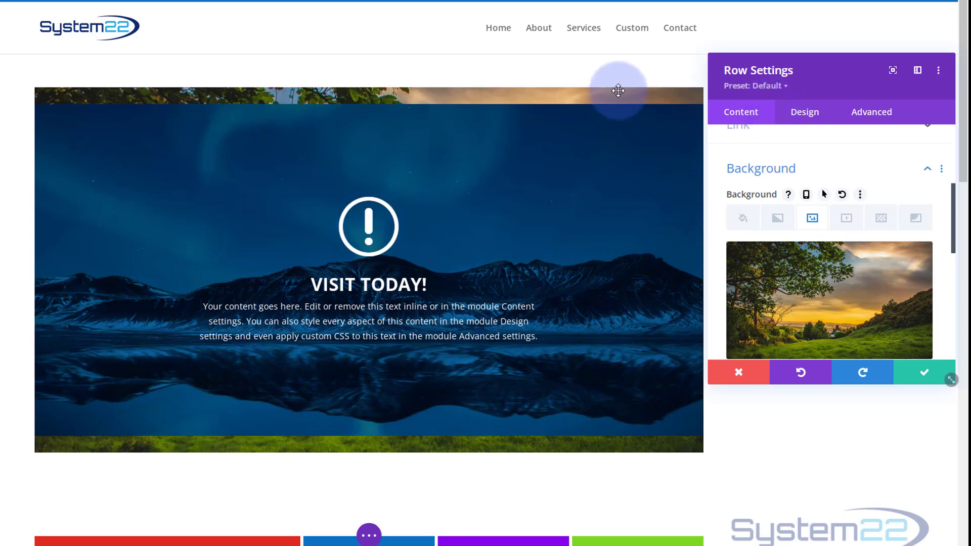
# In the row's Design spacing, set top padding to 0px and link bottom padding to match.
pyautogui.click(810, 113)
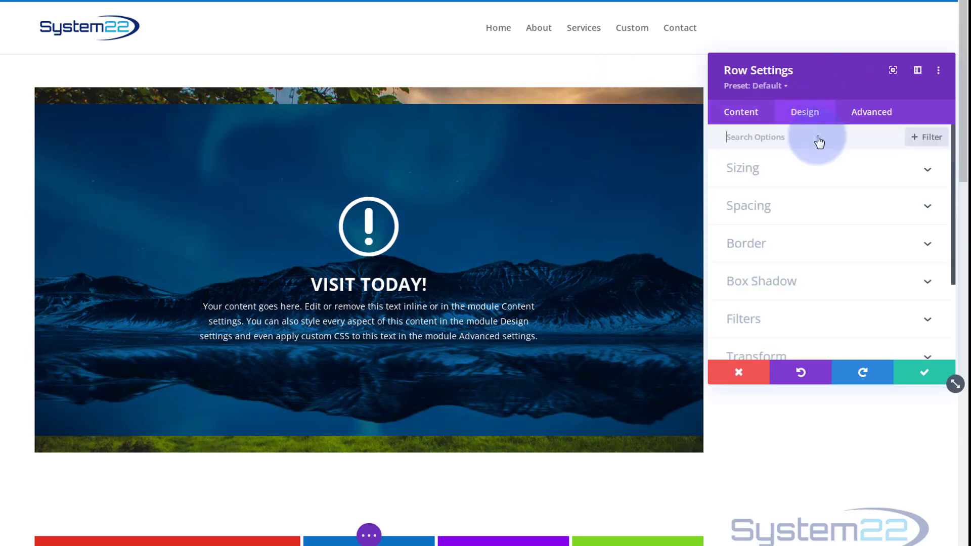
pyautogui.click(818, 208)
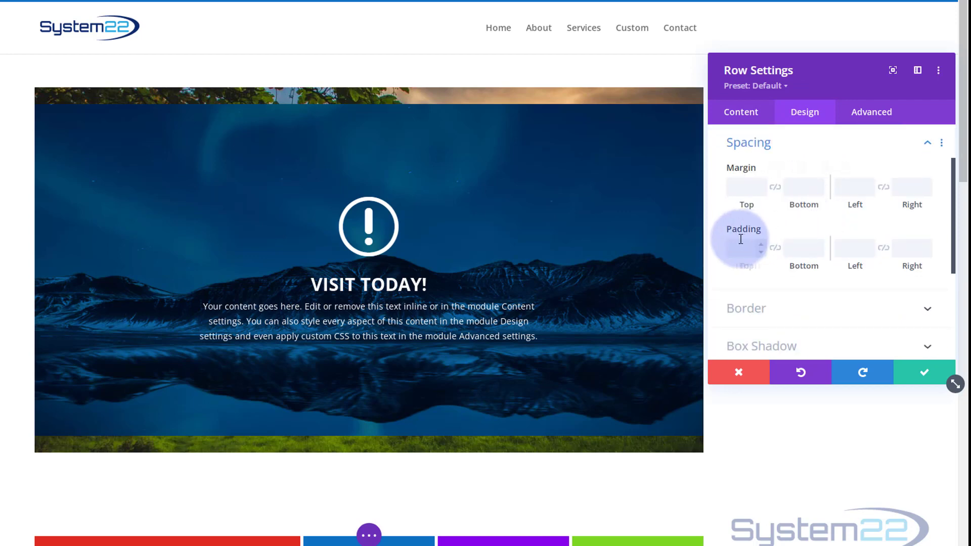
pyautogui.click(748, 248)
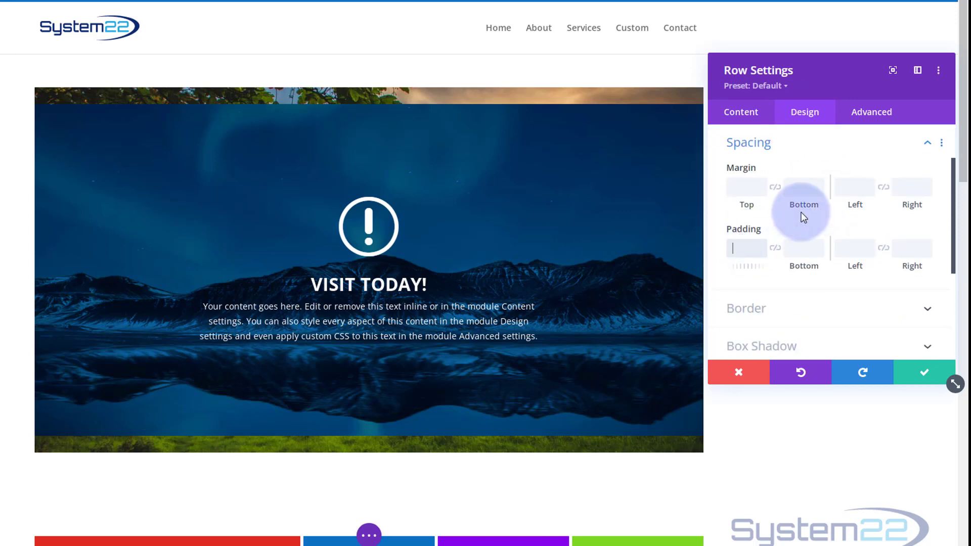
pyautogui.write('0')
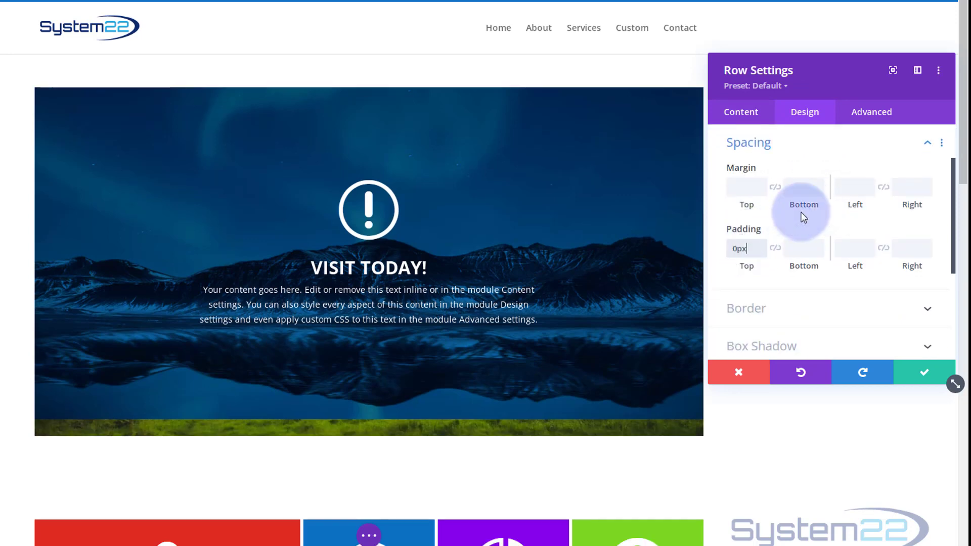
pyautogui.click(776, 249)
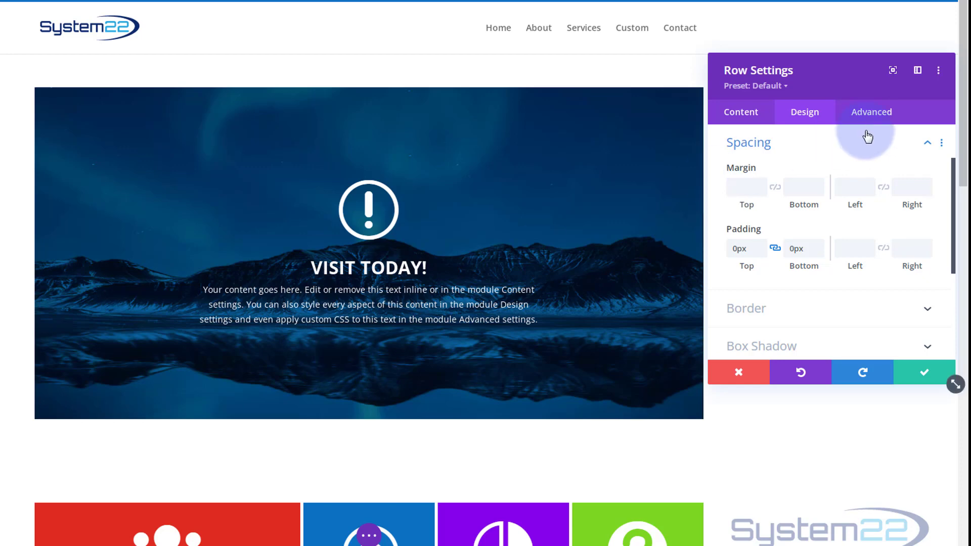
# Confirm the row settings, save the page and exit the Visual Builder.
pyautogui.click(924, 374)
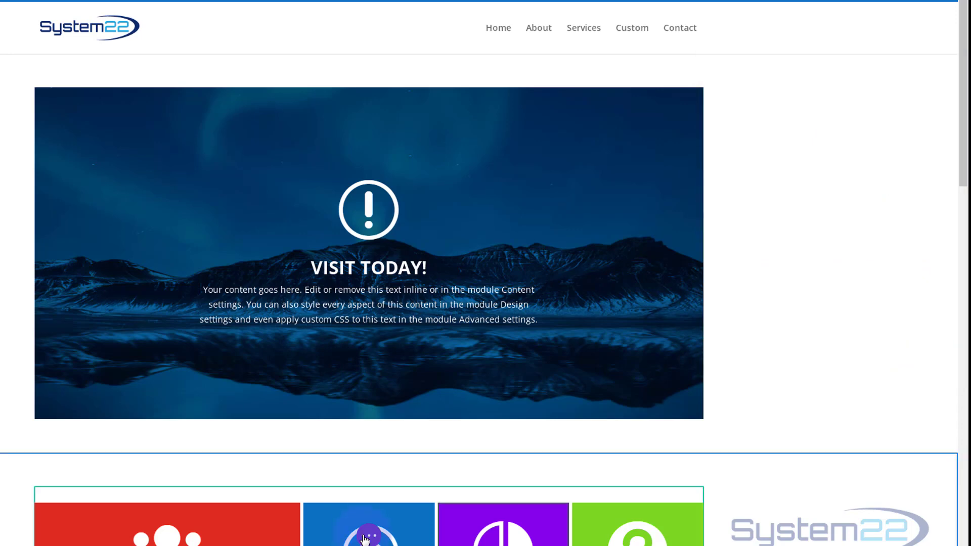
pyautogui.click(923, 536)
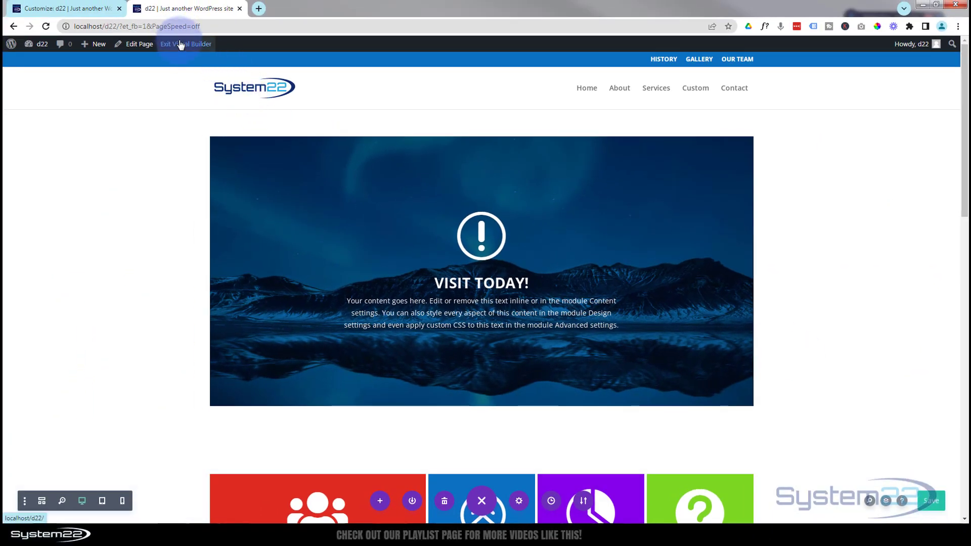
pyautogui.click(180, 44)
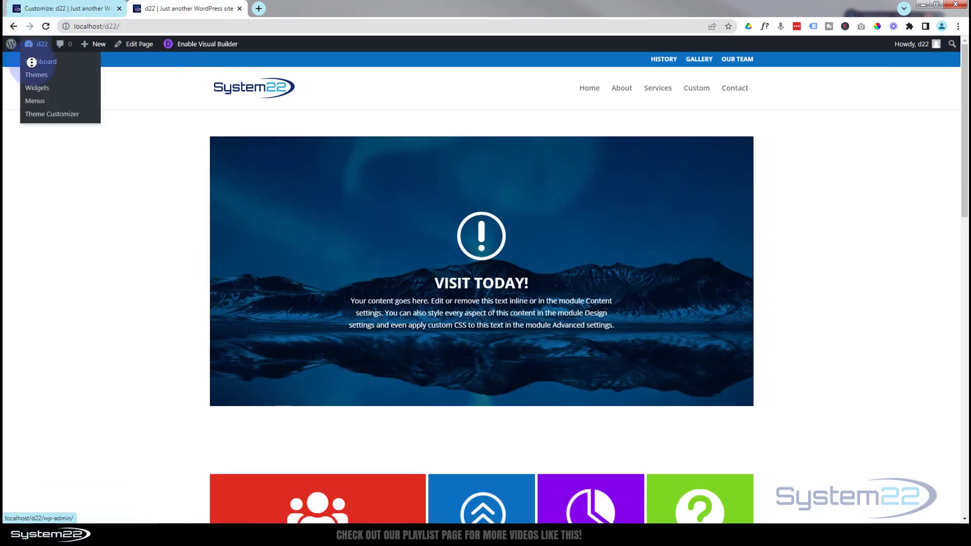
# Open the Dashboard in a new tab and go to Appearance > Customize.
pyautogui.middleClick(34, 64)
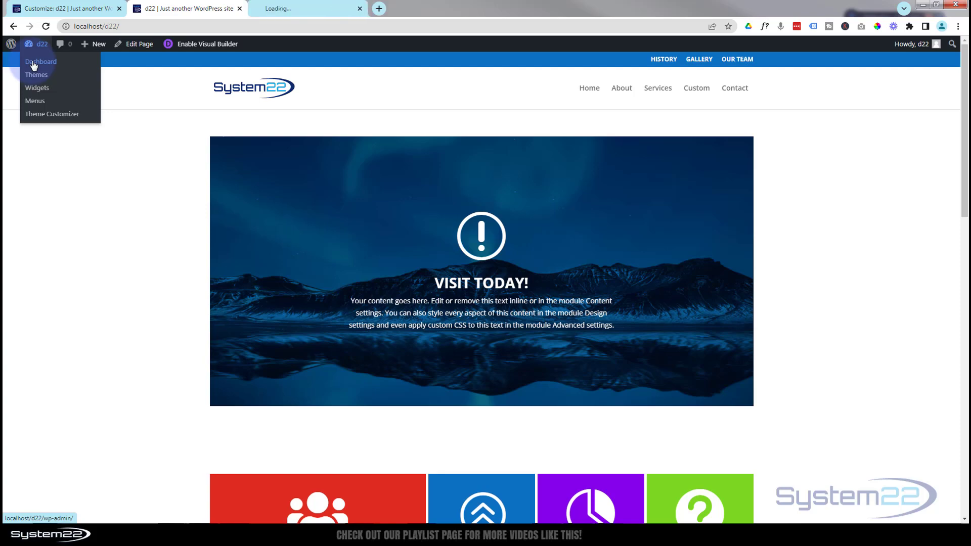
pyautogui.click(325, 9)
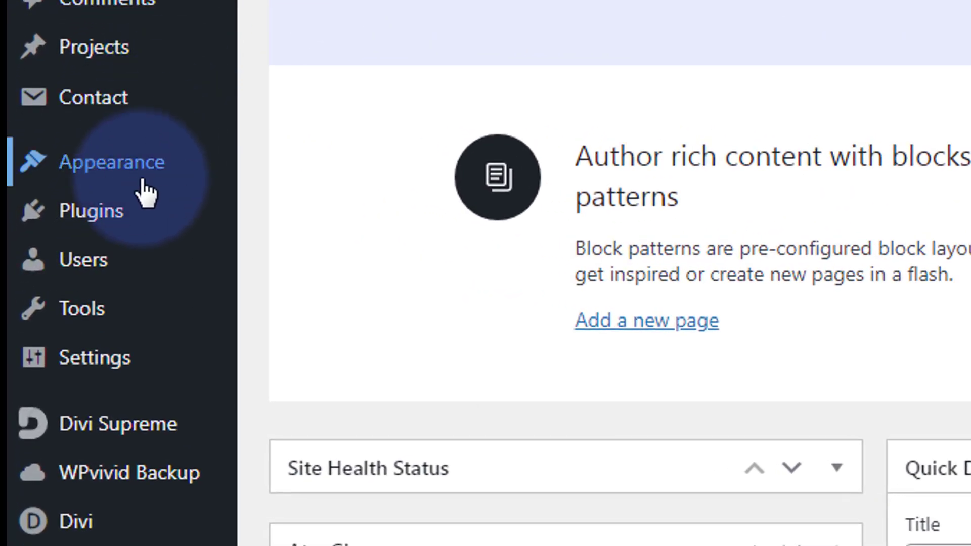
pyautogui.moveTo(50, 237)
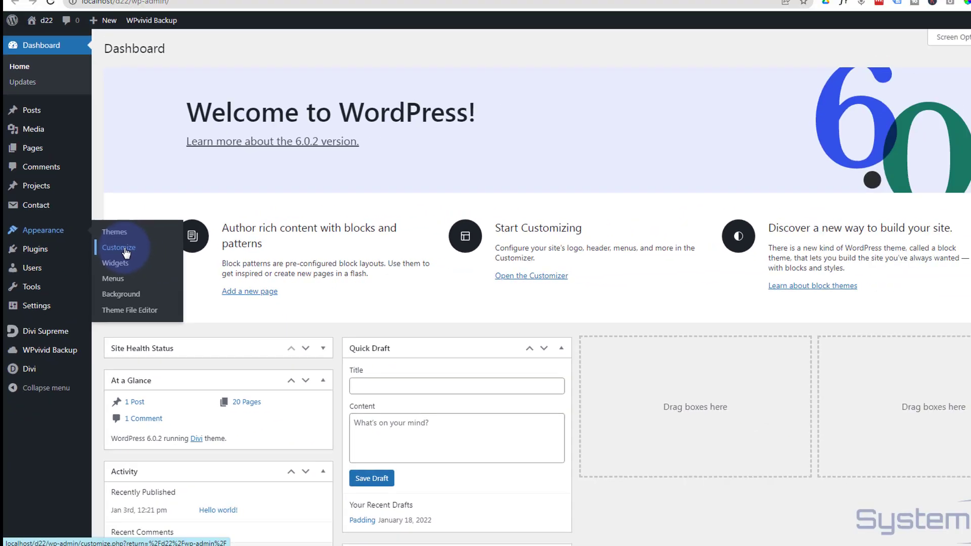
pyautogui.click(277, 220)
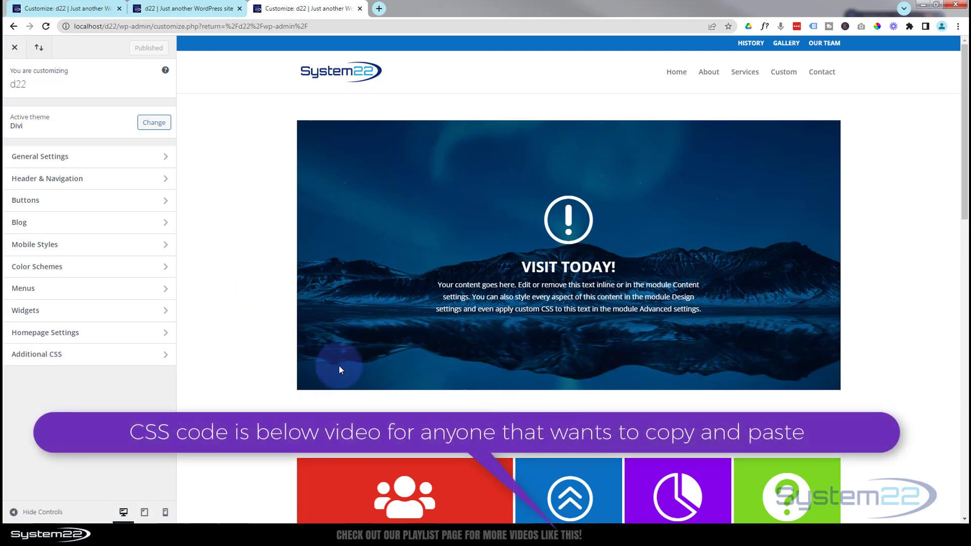
# Open Additional CSS in the Customizer and delete all the old .imsw animation code.
pyautogui.click(103, 333)
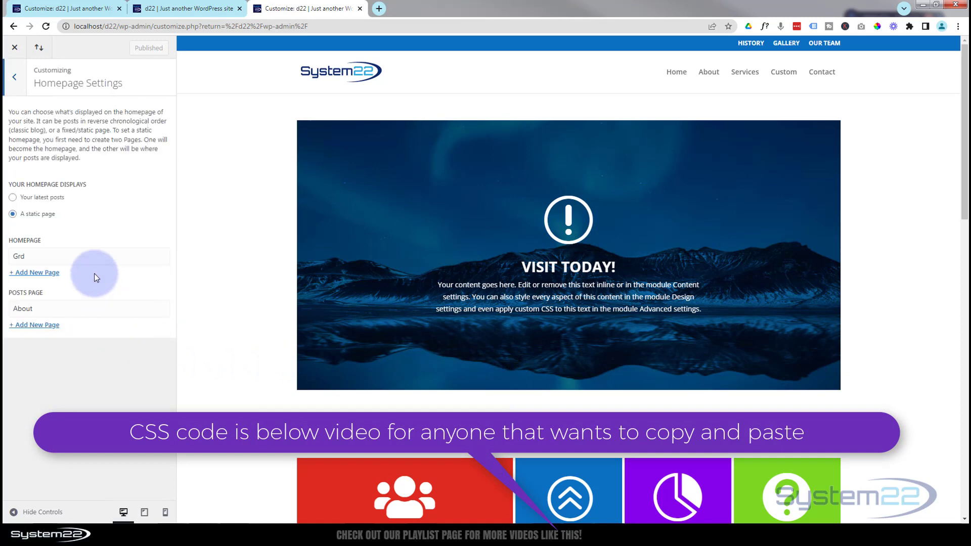
pyautogui.click(15, 80)
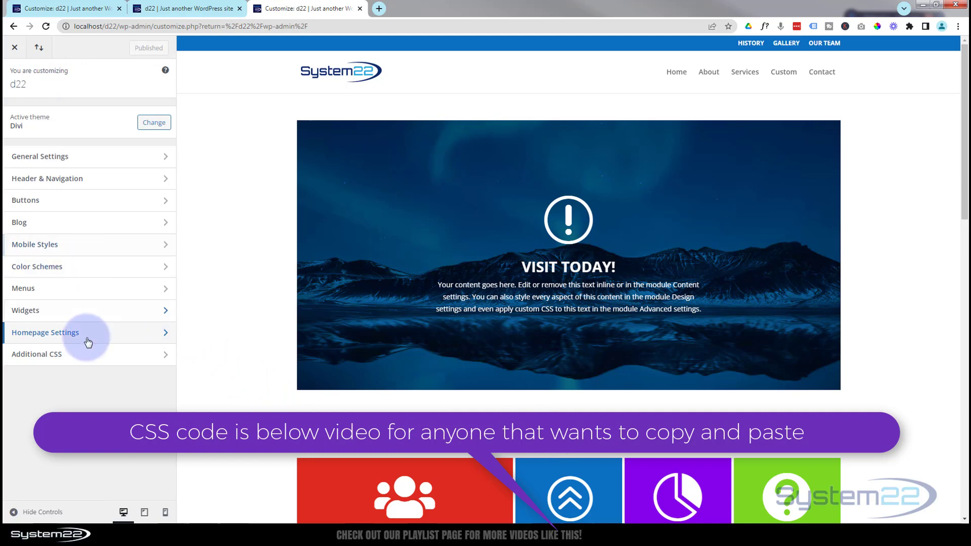
pyautogui.click(95, 356)
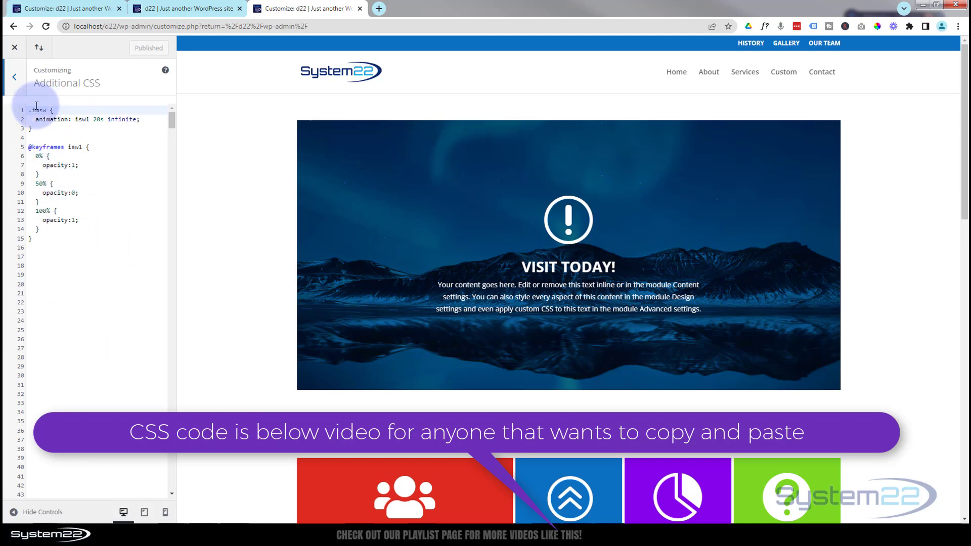
pyautogui.moveTo(28, 109); pyautogui.dragTo(89, 240)
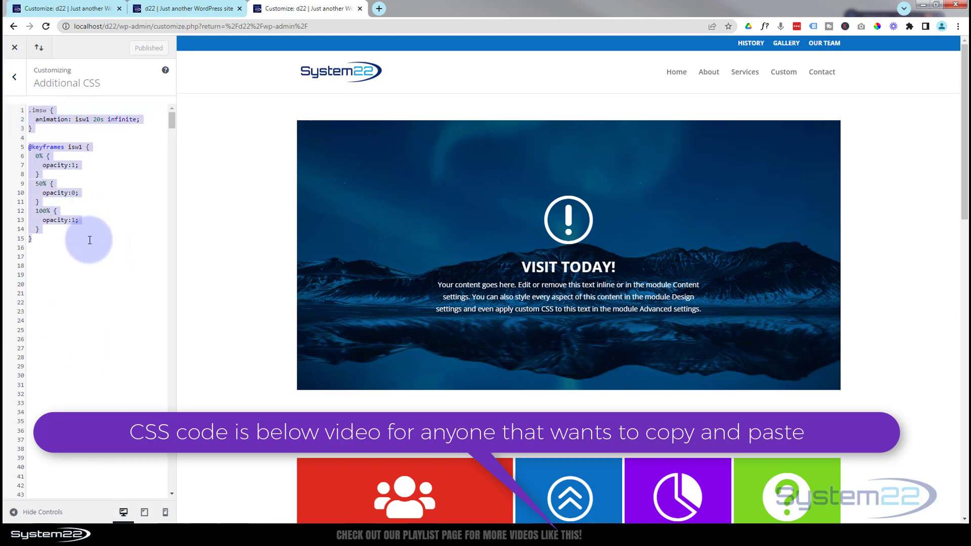
pyautogui.press('Delete')
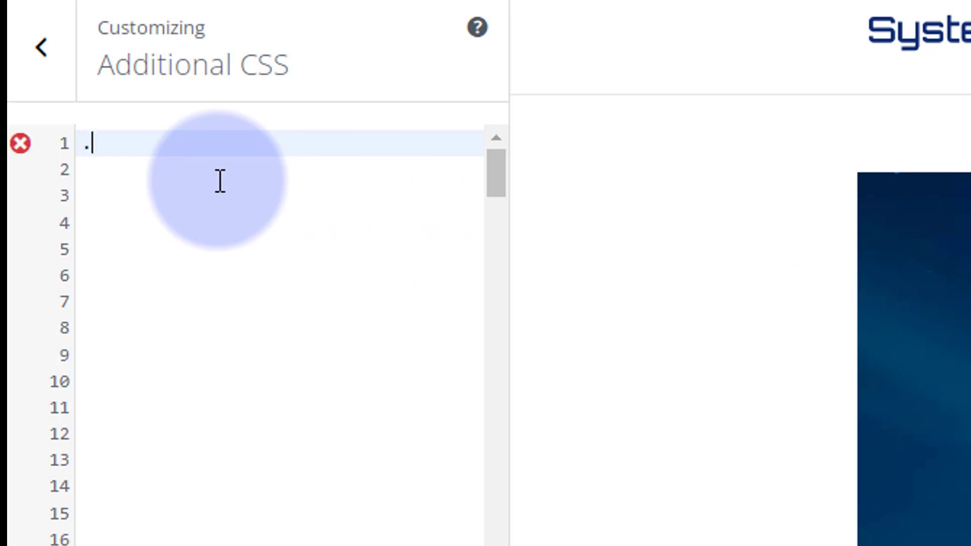
# Write the .imblsw rule with animation: imageswap 20s infinite; and leave blank lines below it.
pyautogui.write('im')
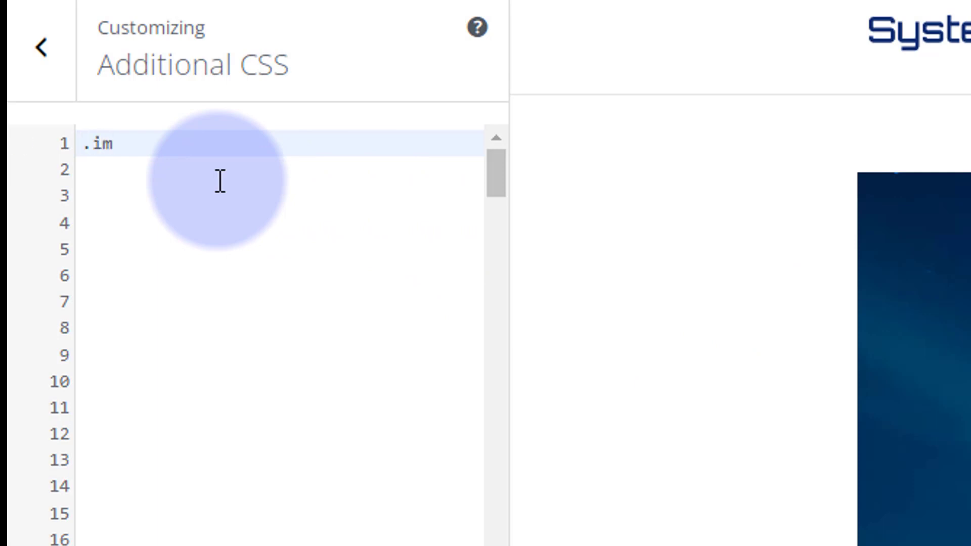
pyautogui.write('blsw {')
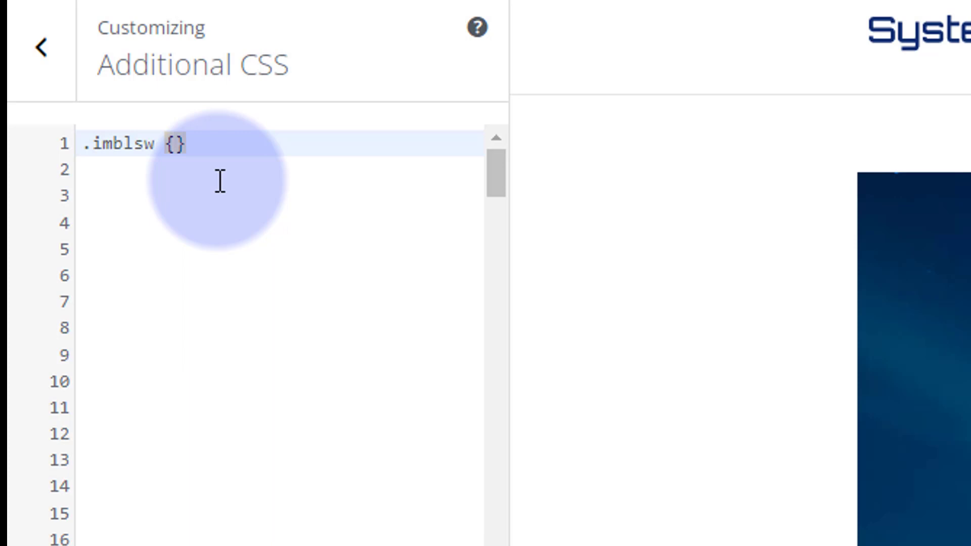
pyautogui.press('Return')
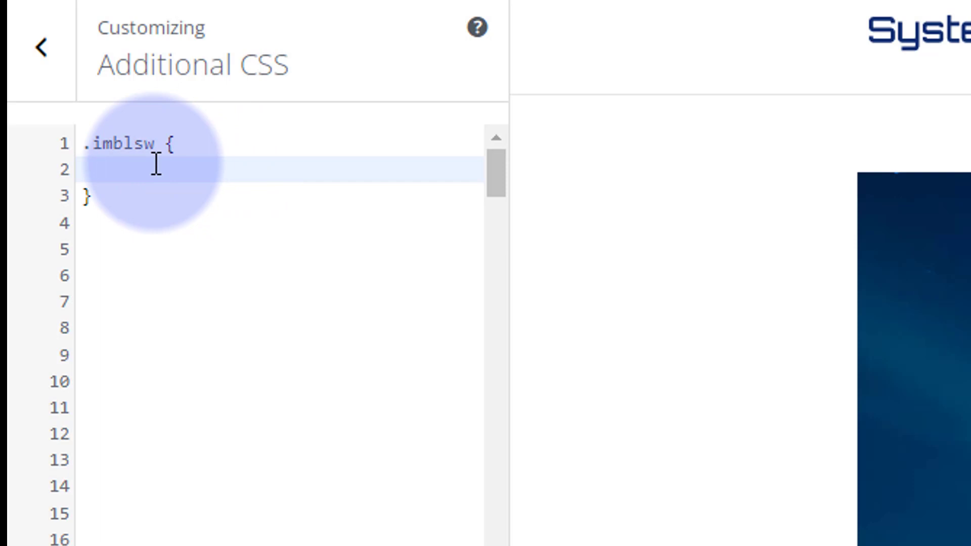
pyautogui.write('anima')
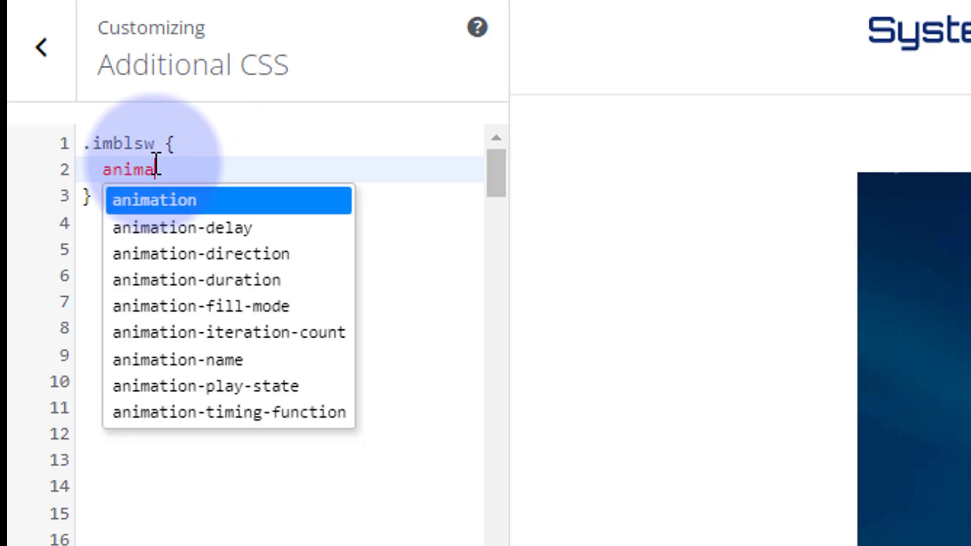
pyautogui.write('tion')
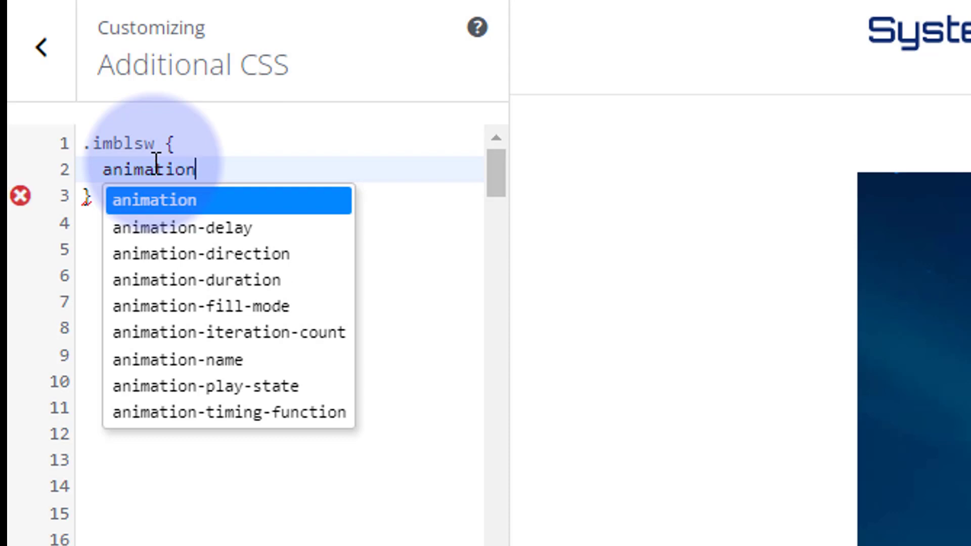
pyautogui.write(': ')
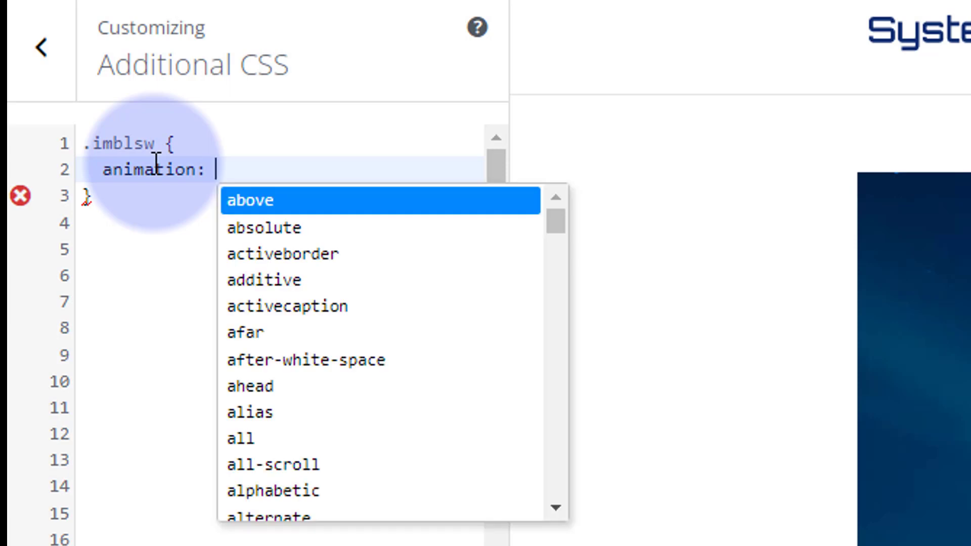
pyautogui.write('image')
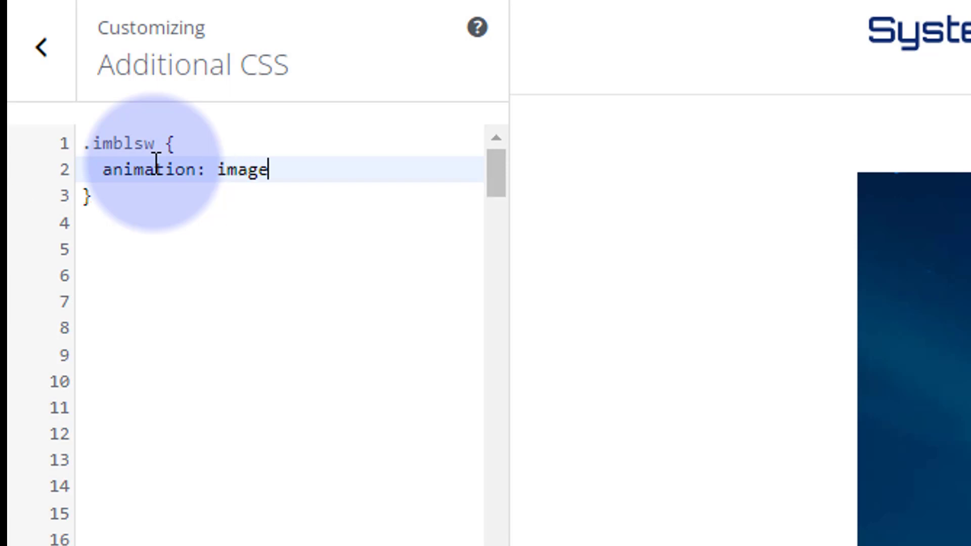
pyautogui.write('swap')
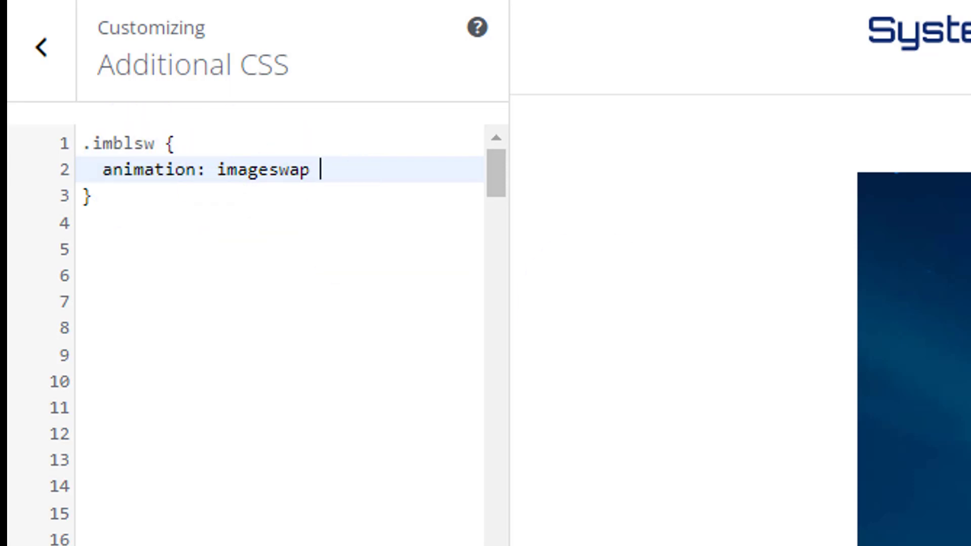
pyautogui.write(' 20s infinite')
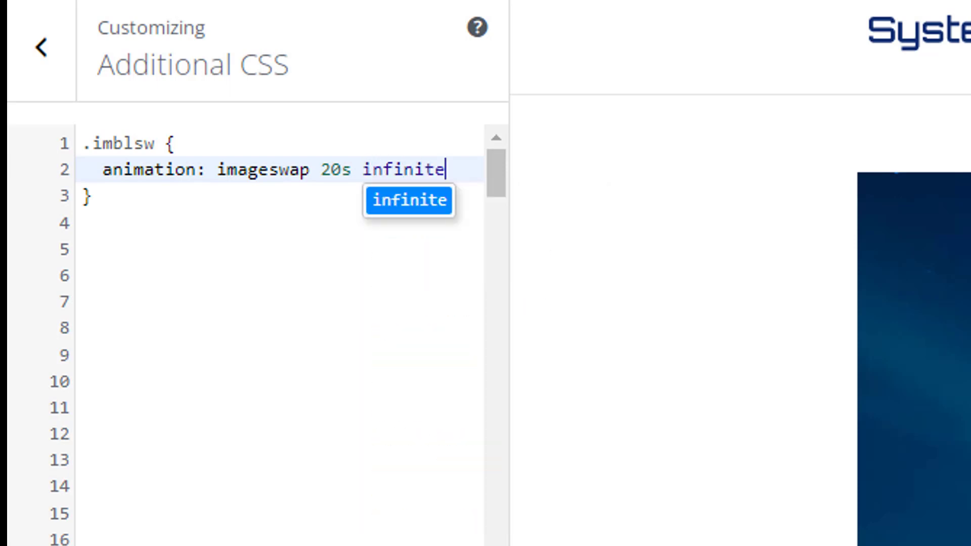
pyautogui.write(';')
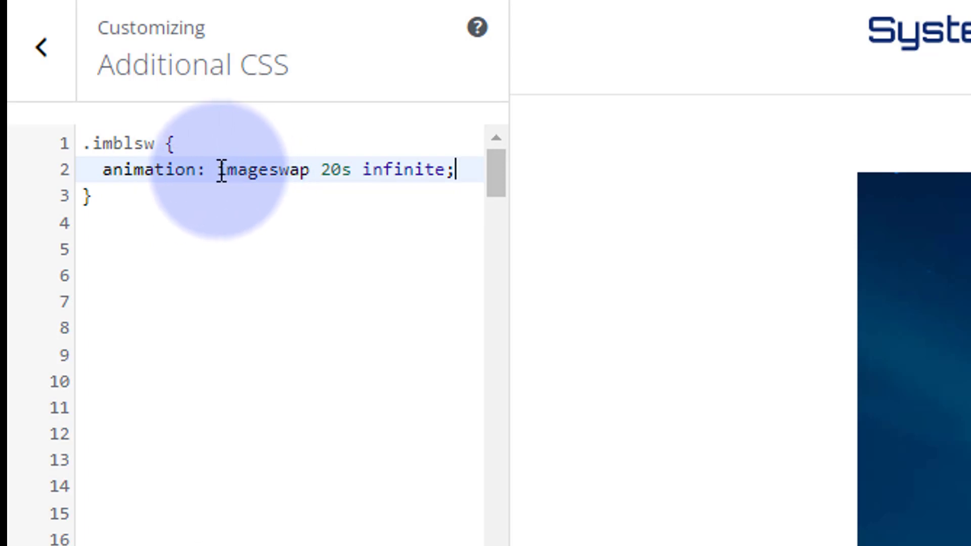
pyautogui.moveTo(218, 170); pyautogui.dragTo(307, 169)
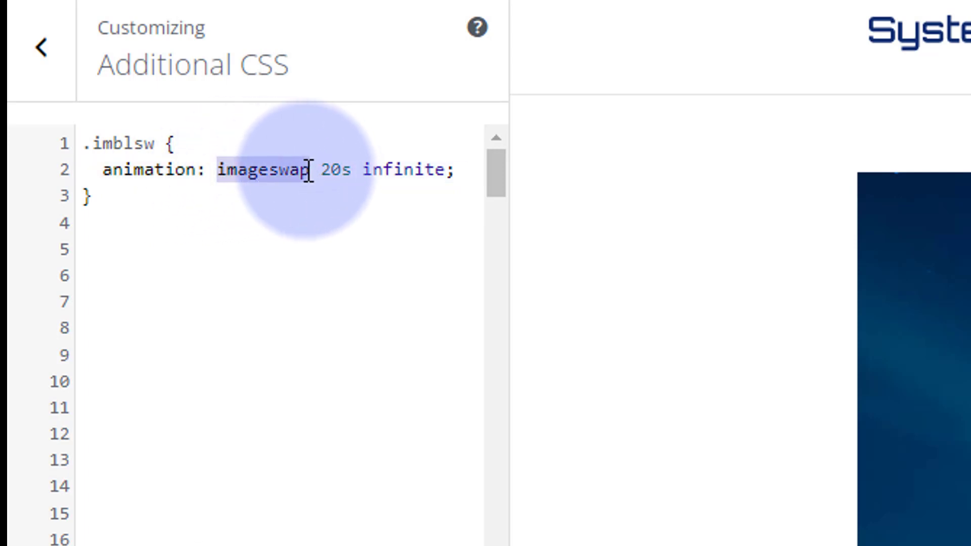
pyautogui.click(128, 197)
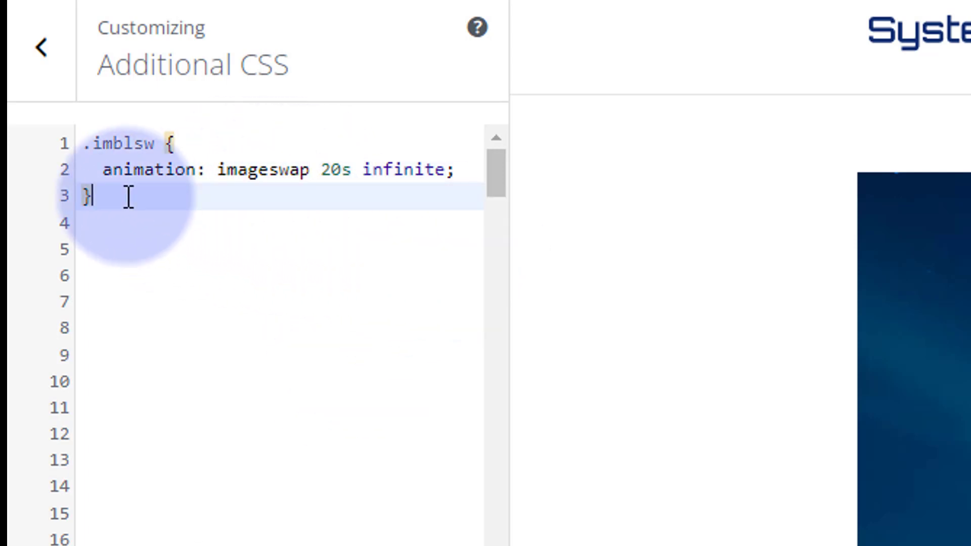
pyautogui.press('Return')
pyautogui.press('Return')
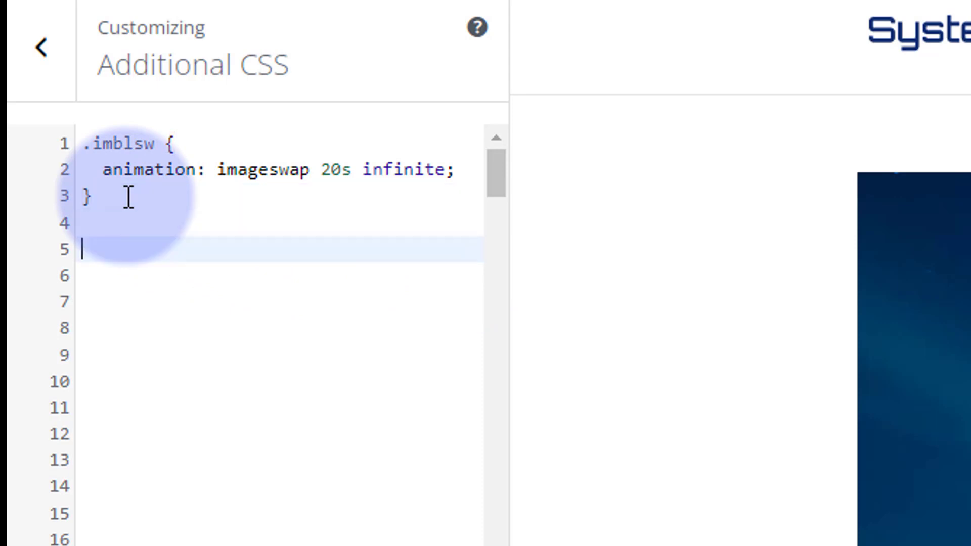
pyautogui.write('@k')
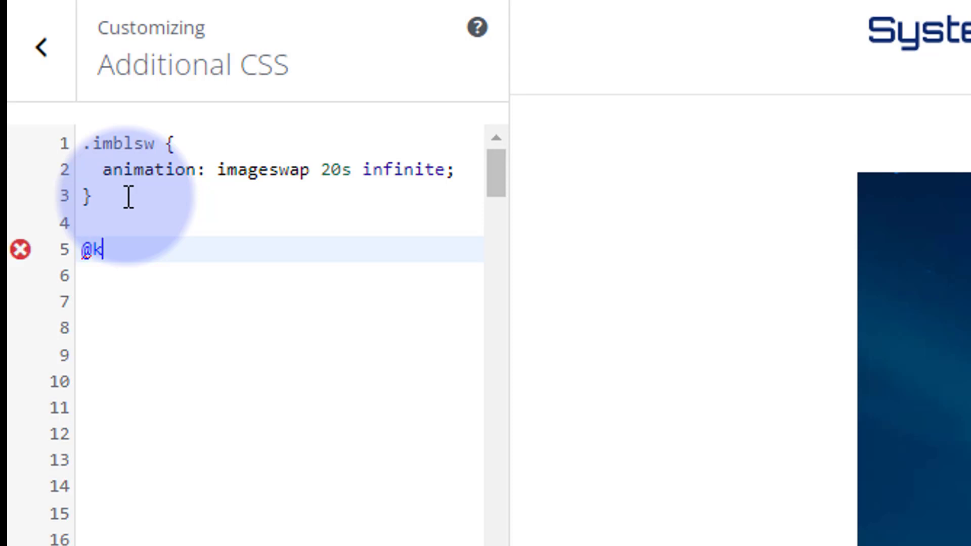
pyautogui.write('eyframes')
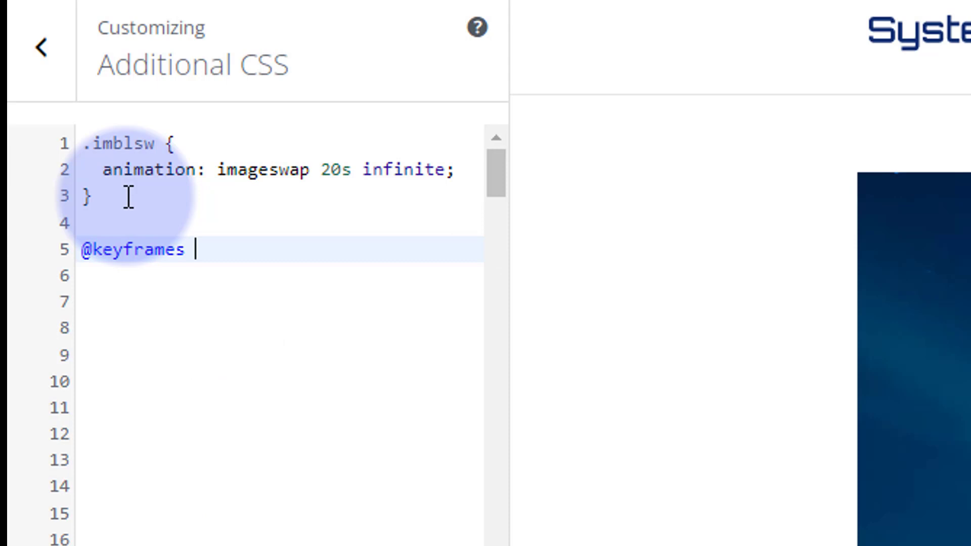
pyautogui.write(' imageswap')
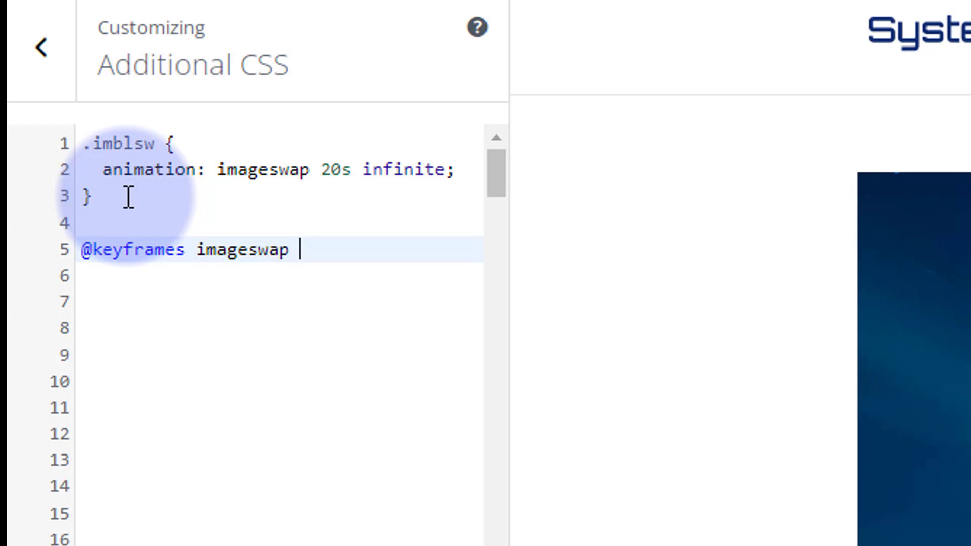
pyautogui.write('{')
pyautogui.press('Return')
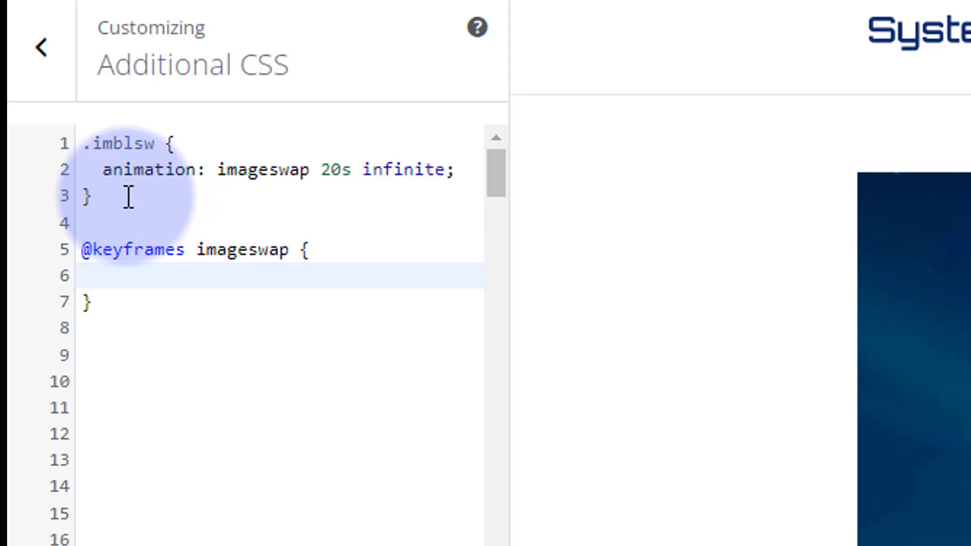
pyautogui.write('0% ')
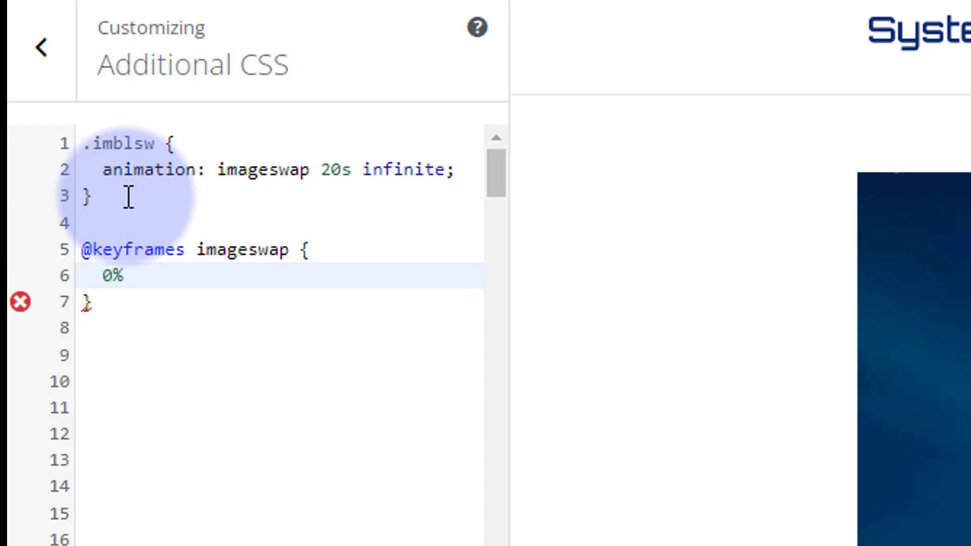
pyautogui.write('{')
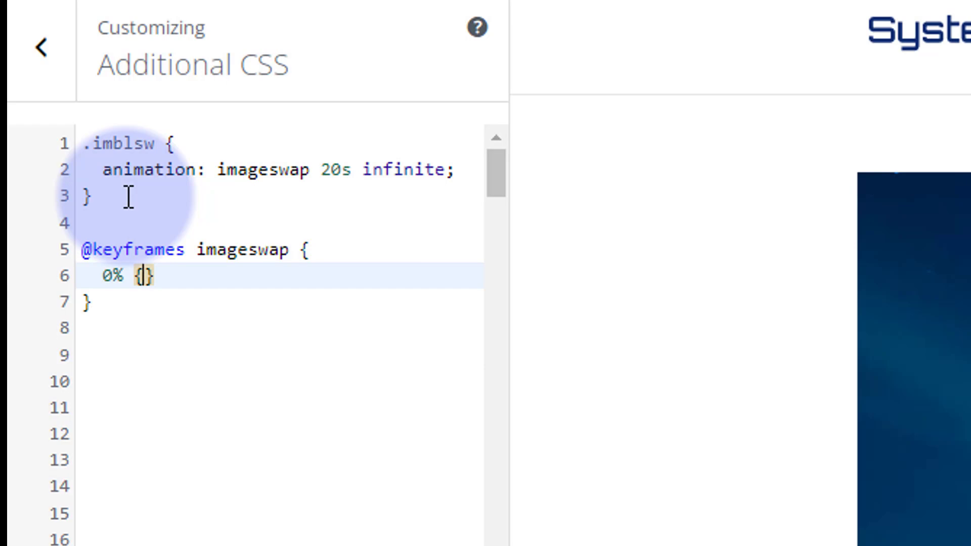
pyautogui.write('opacity')
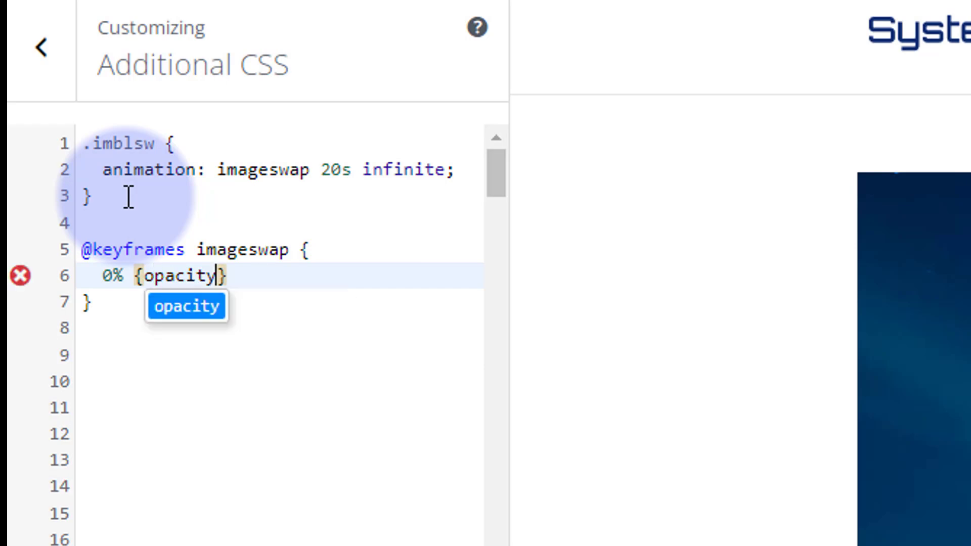
pyautogui.write(':')
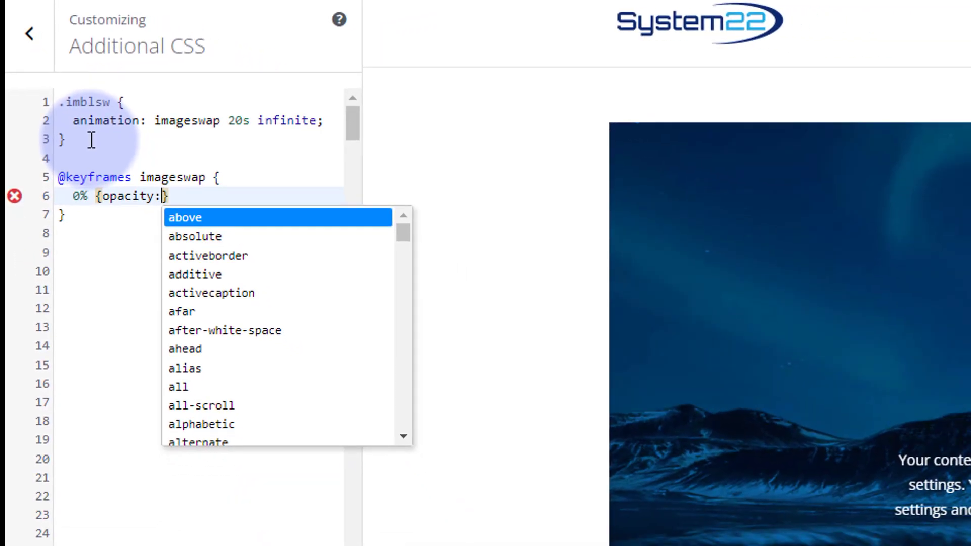
pyautogui.write('1')
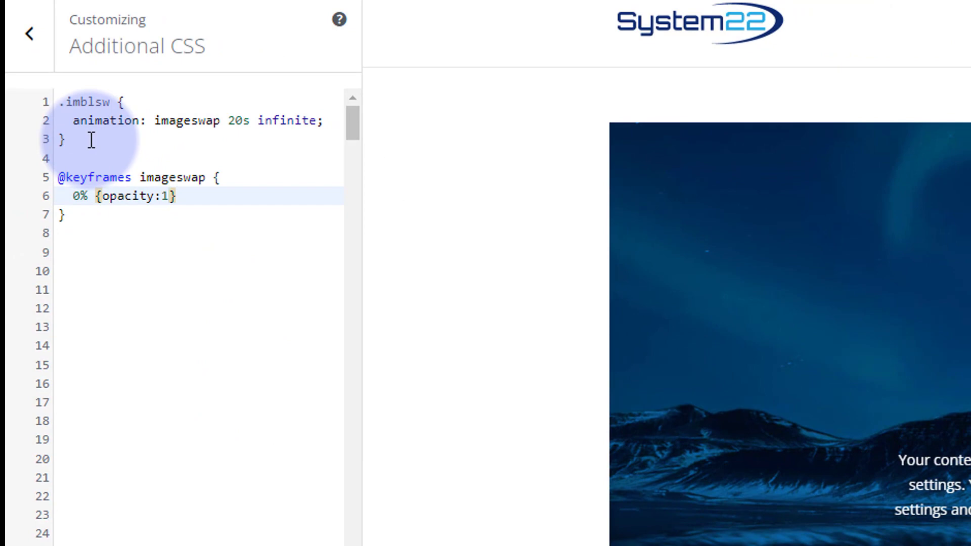
pyautogui.write(';')
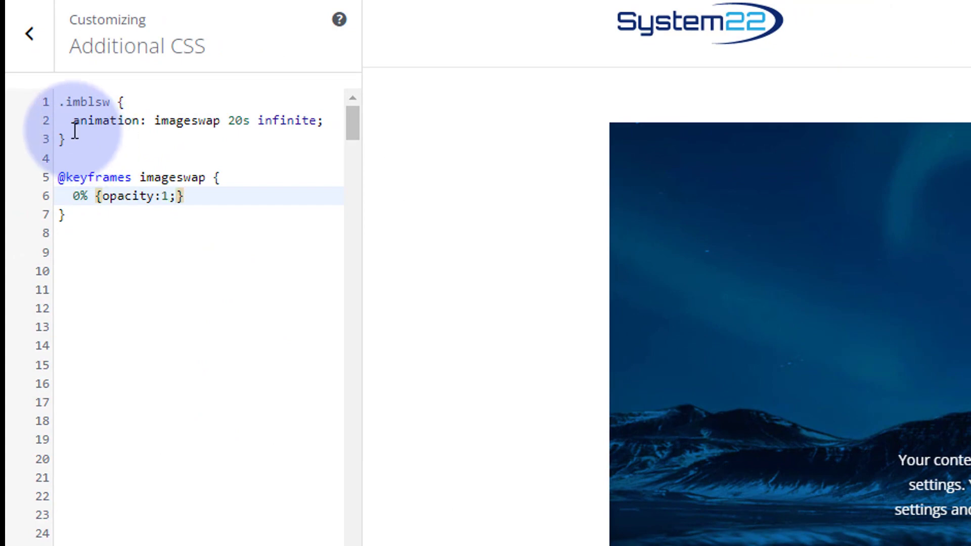
pyautogui.click(102, 195)
pyautogui.press('Return')
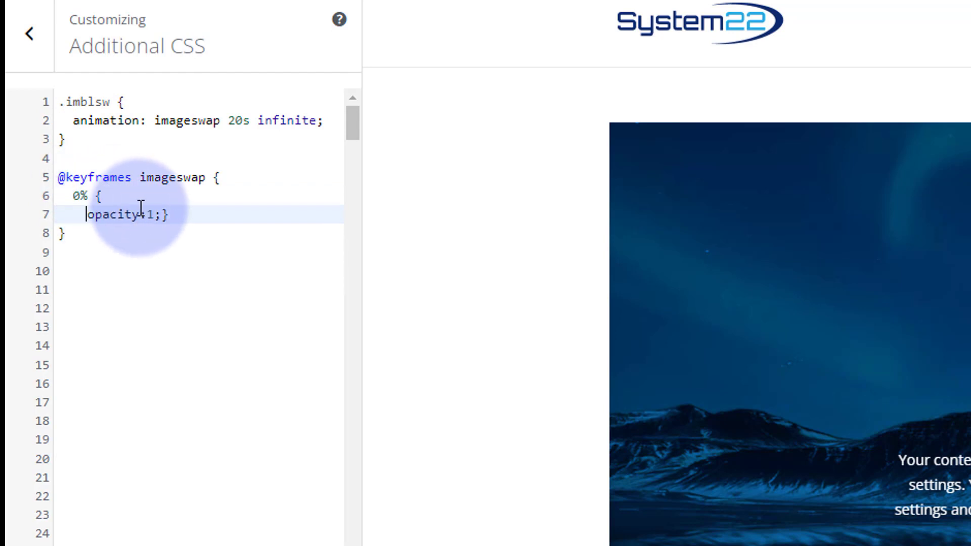
pyautogui.click(164, 215)
pyautogui.press('Return')
# Close the 0% step, then duplicate it as a 50% step with opacity:0;.
pyautogui.write('}')
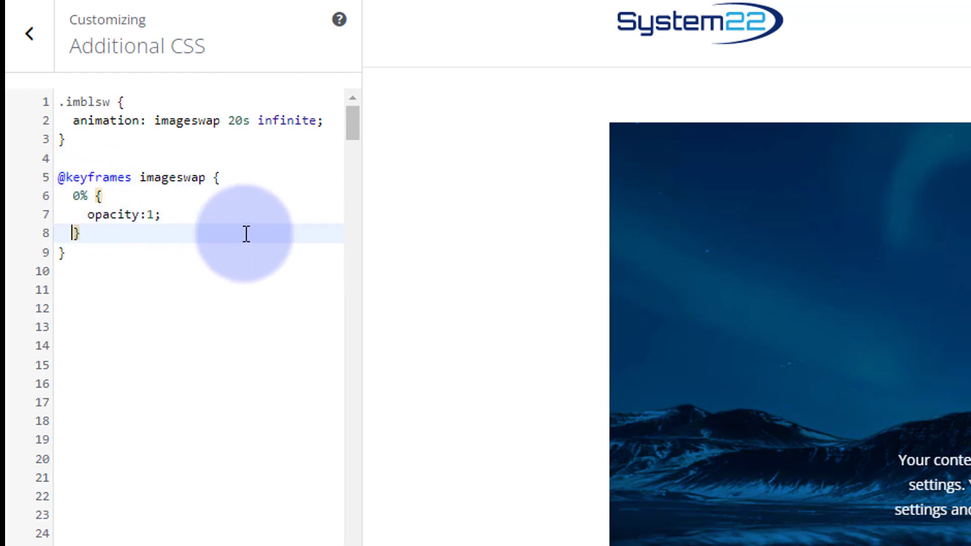
pyautogui.moveTo(72, 195); pyautogui.dragTo(108, 234)
pyautogui.hotkey('ctrl', 'c')
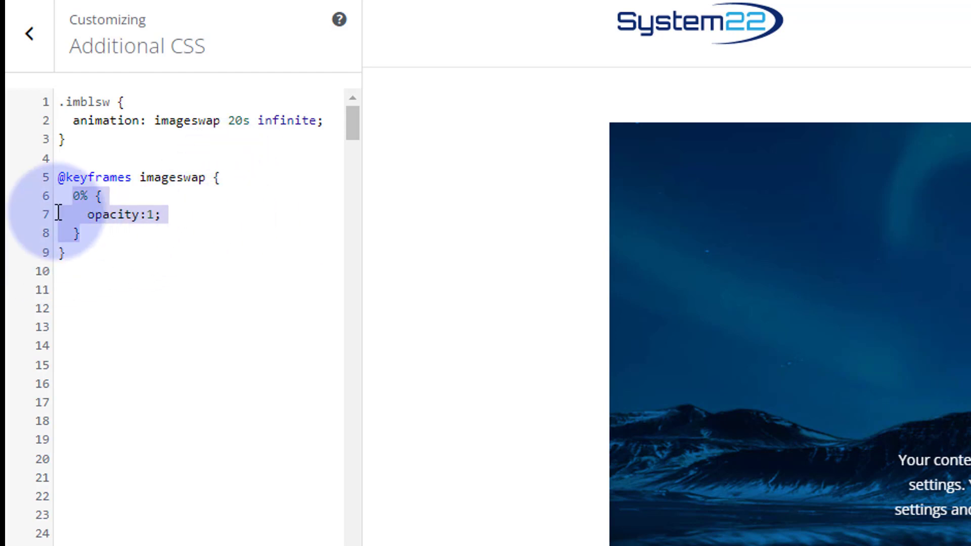
pyautogui.moveTo(73, 196); pyautogui.dragTo(105, 232)
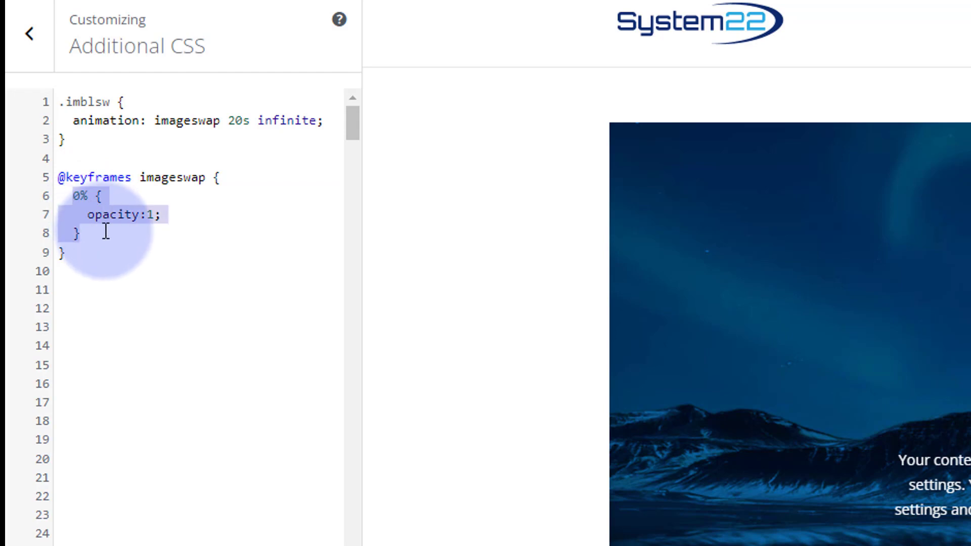
pyautogui.click(106, 231)
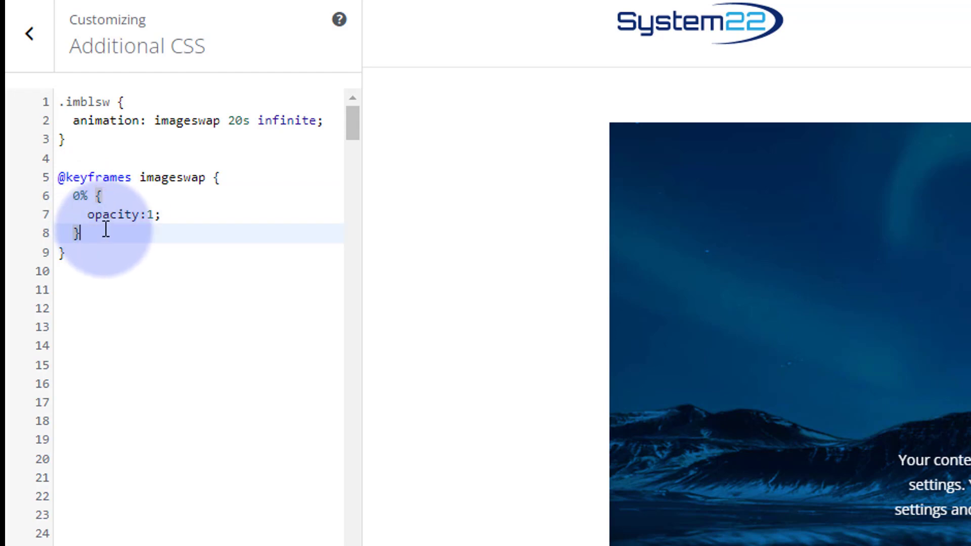
pyautogui.press('Return')
pyautogui.hotkey('ctrl', 'v')
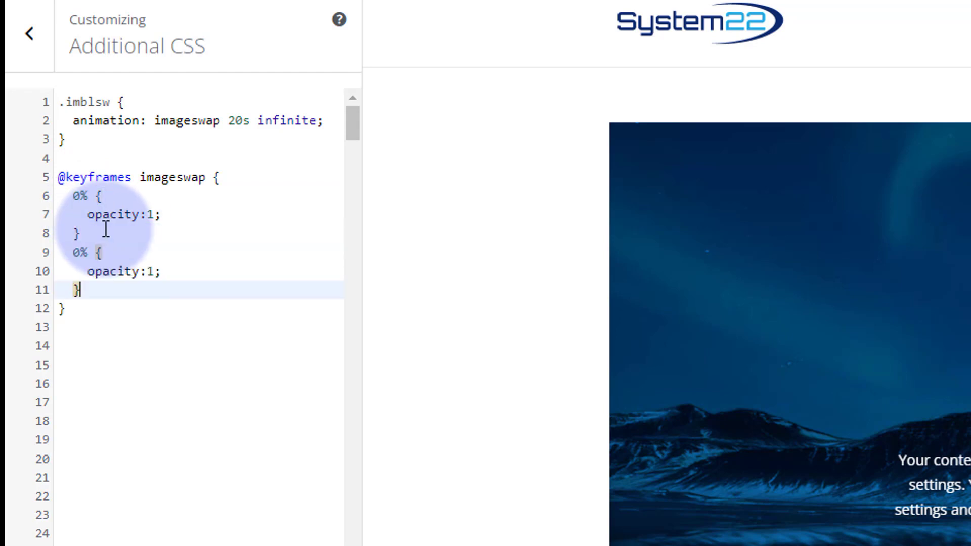
pyautogui.click(75, 256)
pyautogui.write('5')
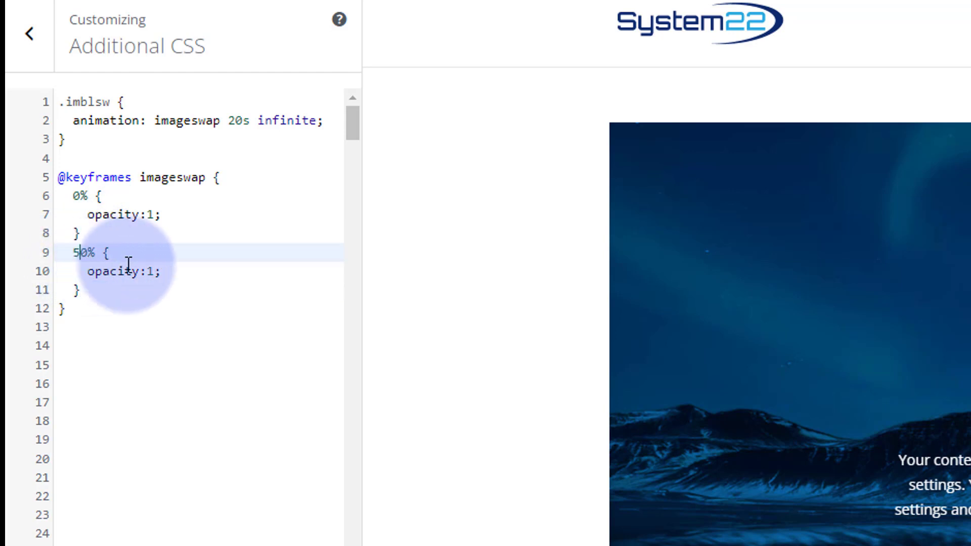
pyautogui.doubleClick(152, 271)
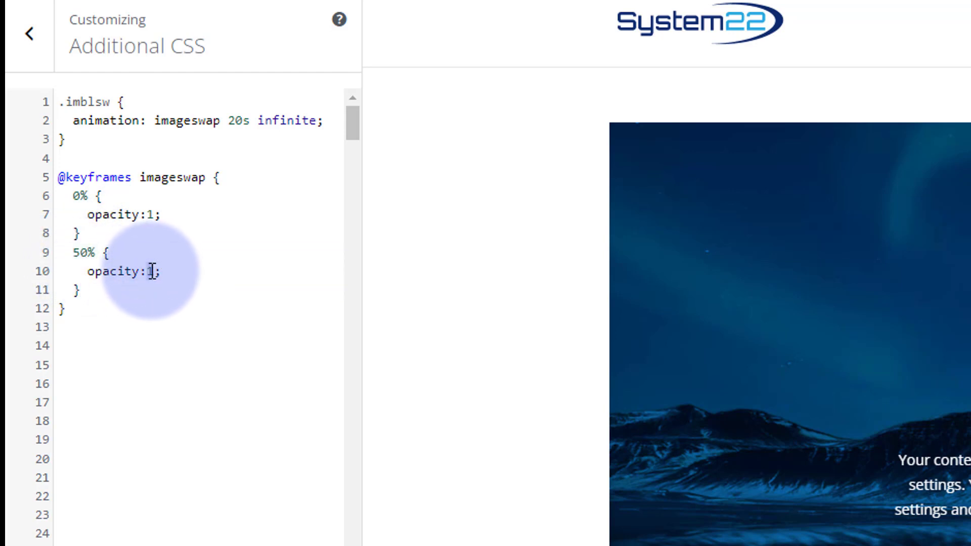
pyautogui.write('0')
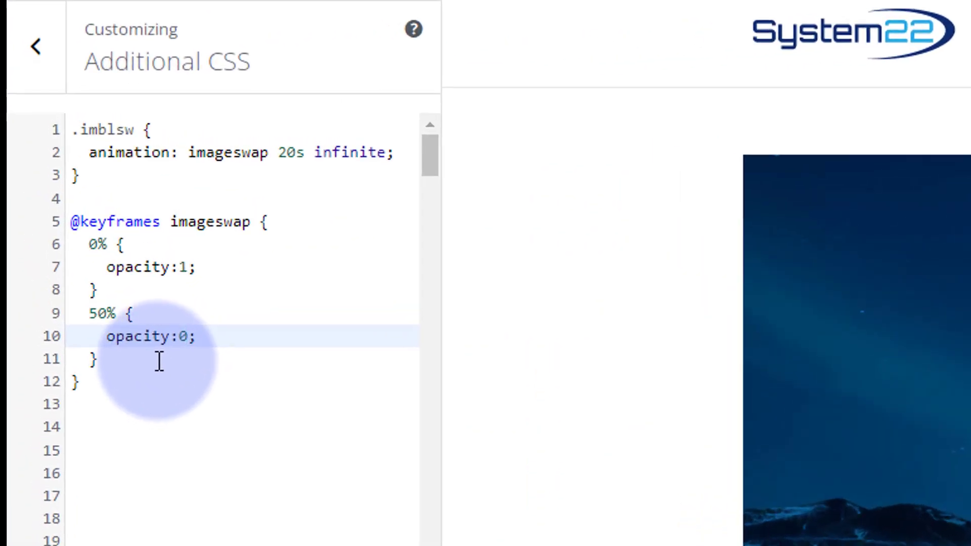
pyautogui.moveTo(87, 314); pyautogui.dragTo(149, 357)
pyautogui.hotkey('ctrl', 'c')
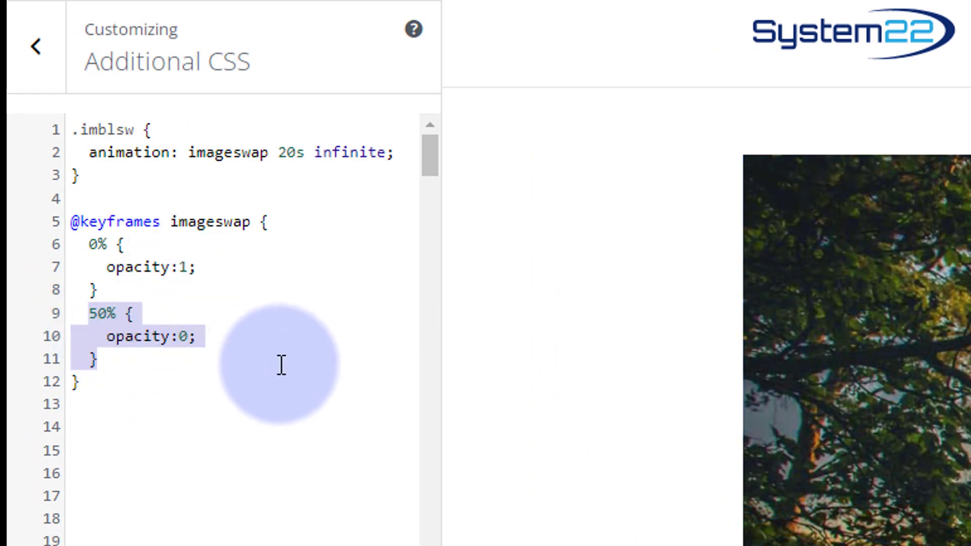
# Paste a copy of the 50% block and turn it into a 100% step with opacity:1;.
pyautogui.click(113, 361)
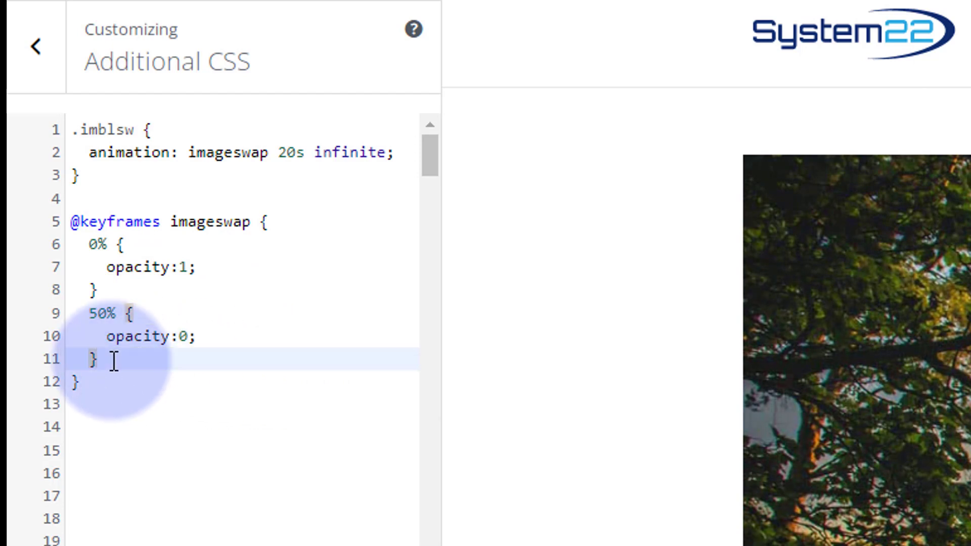
pyautogui.press('Return')
pyautogui.hotkey('ctrl', 'v')
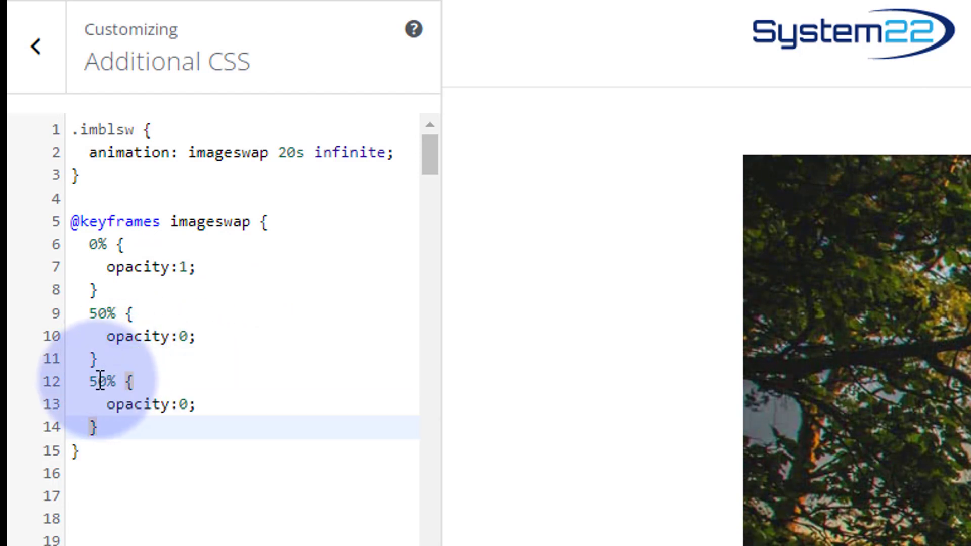
pyautogui.click(93, 380)
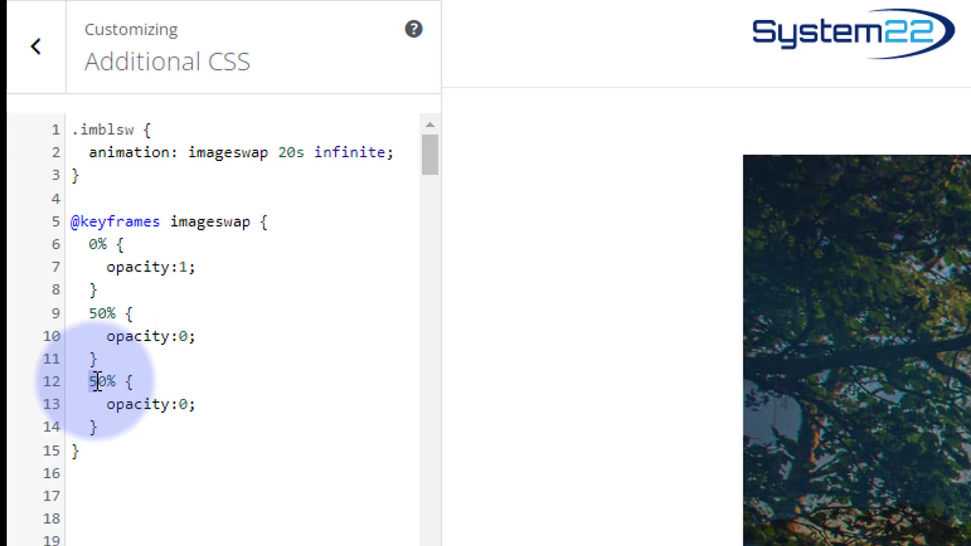
pyautogui.press('Delete')
pyautogui.write('10')
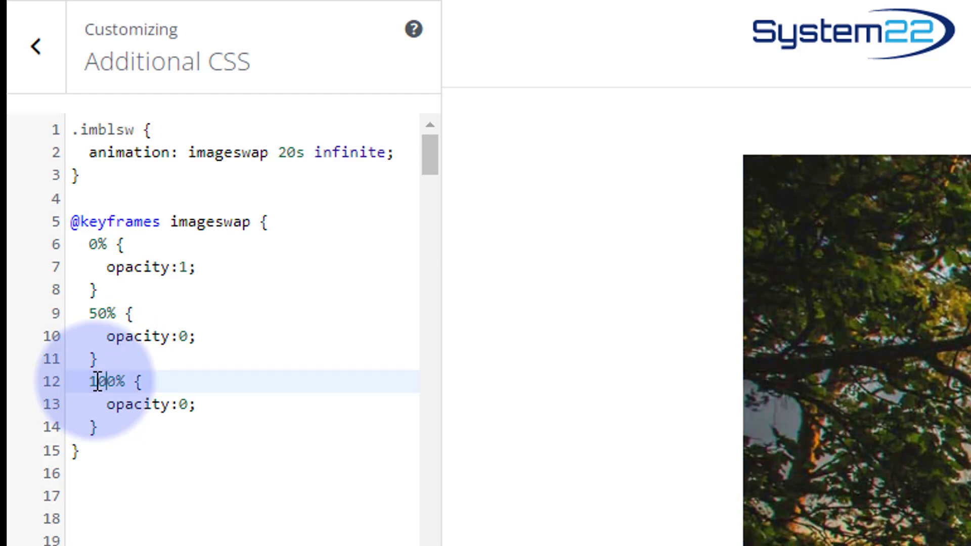
pyautogui.click(185, 404)
pyautogui.doubleClick(187, 405)
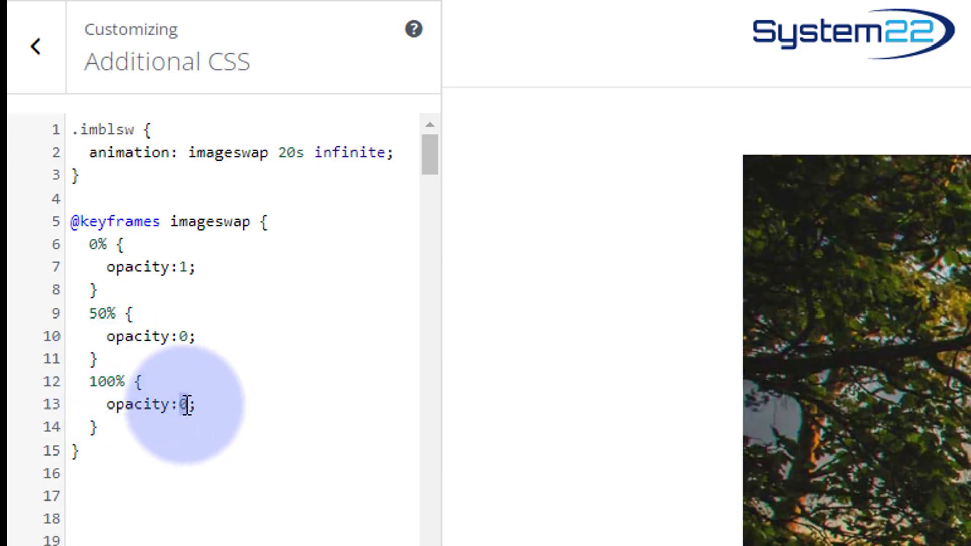
pyautogui.write('1')
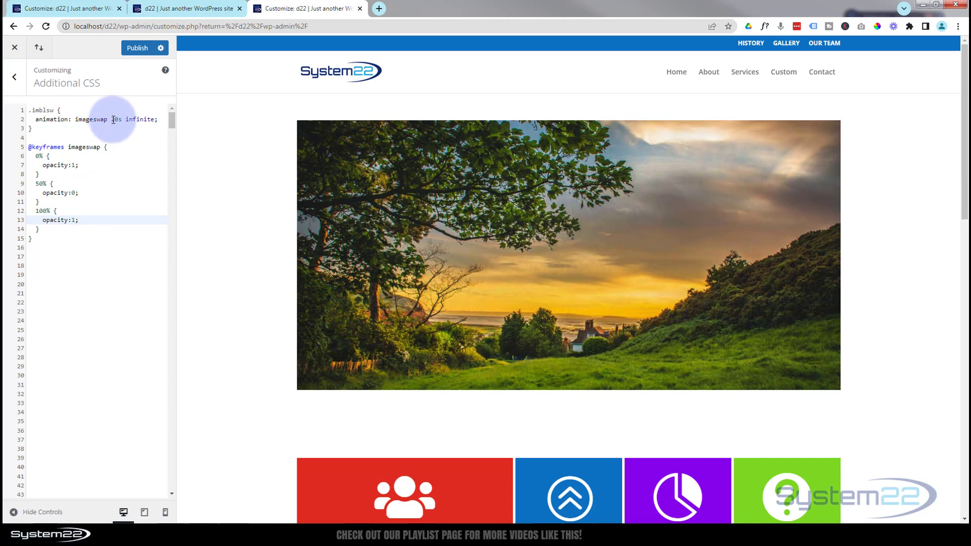
# Change the imblsw animation duration on line 2 from 10s to 20s.
pyautogui.click(113, 120)
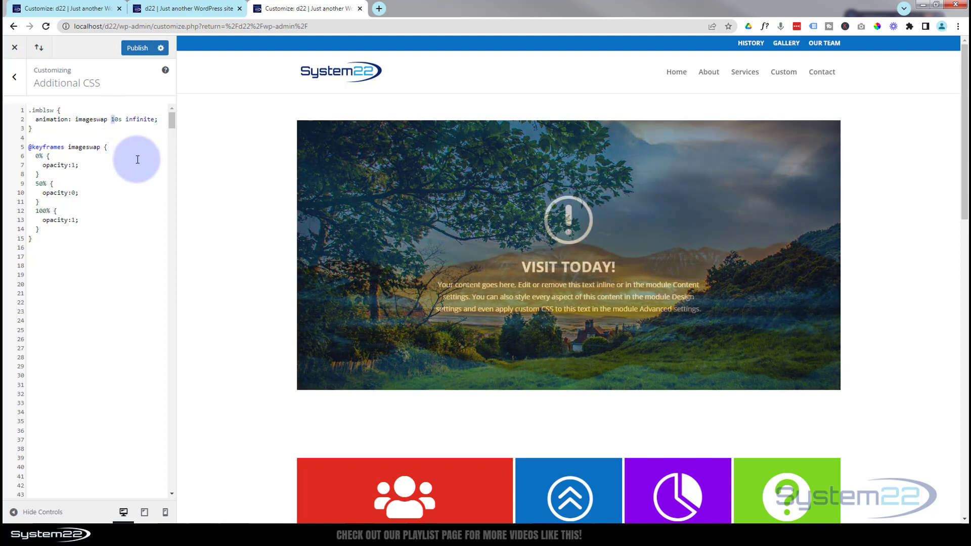
pyautogui.press('BackSpace')
pyautogui.write('2')
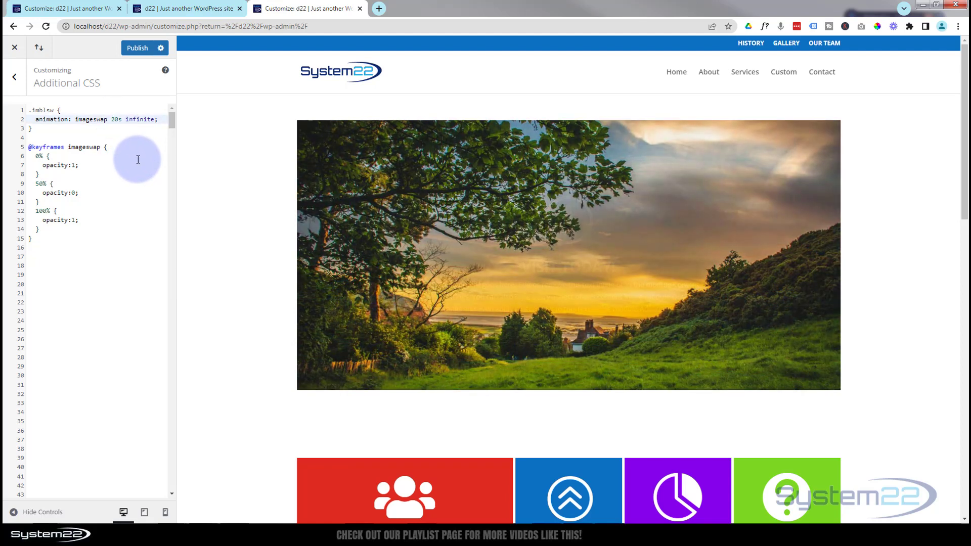
# Insert a /* Image to blurb */ comment on a new first line above the CSS rules.
pyautogui.click(27, 110)
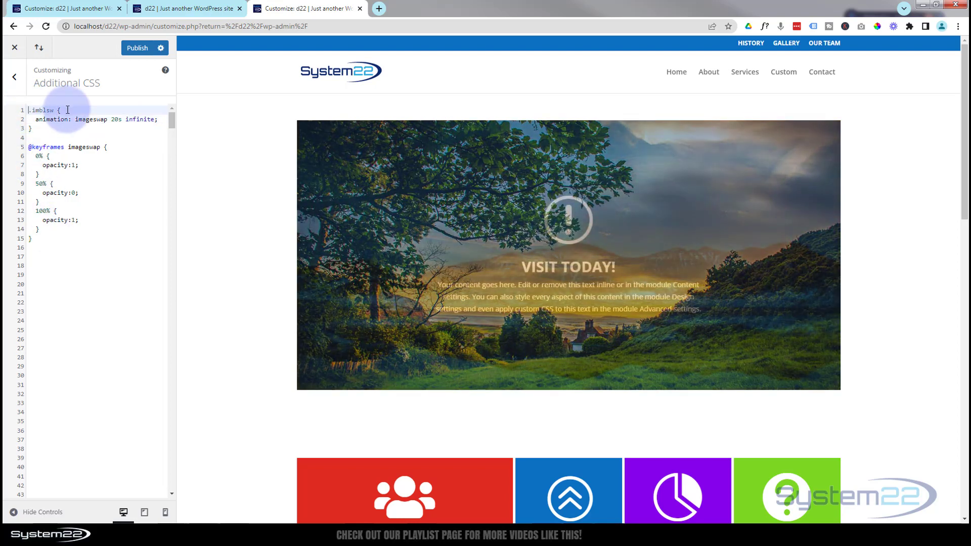
pyautogui.press('Return')
pyautogui.press('Return')
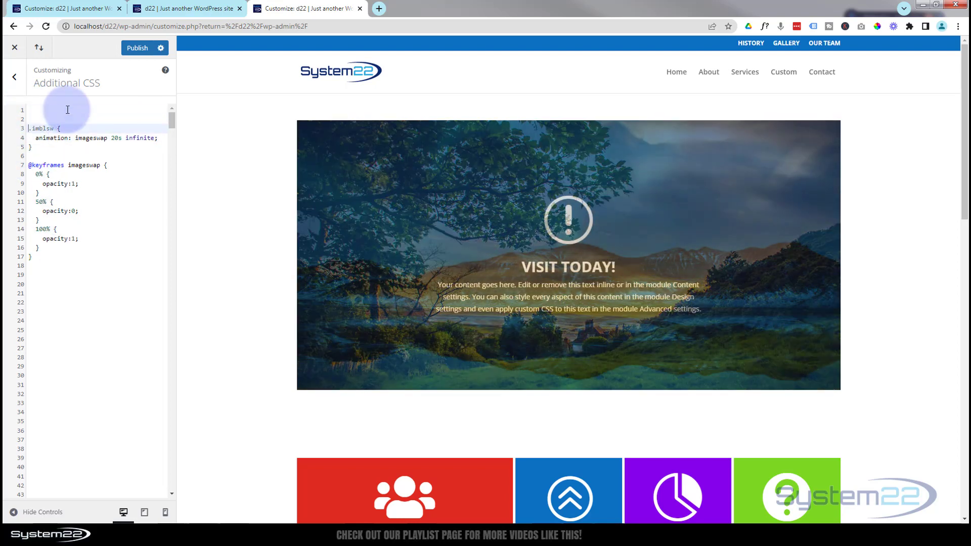
pyautogui.click(34, 108)
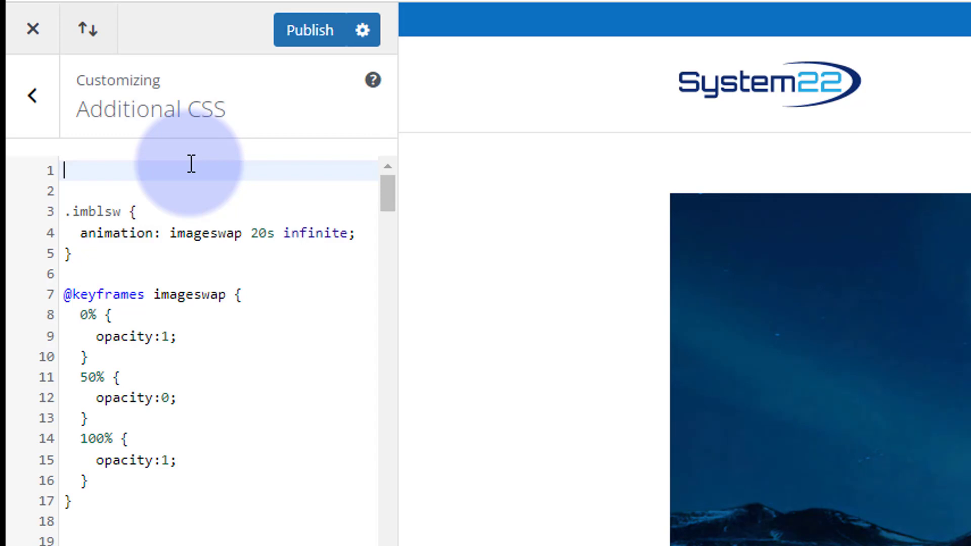
pyautogui.write('/**/')
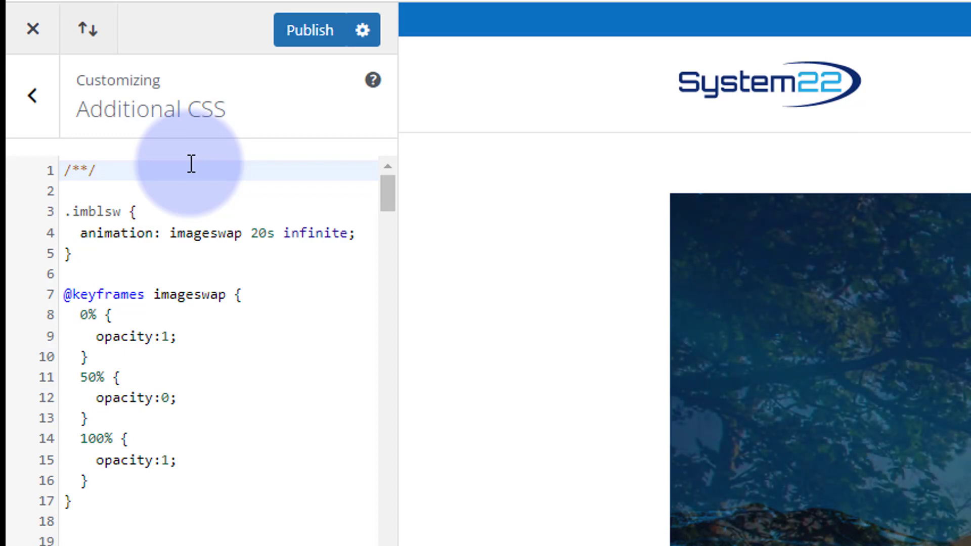
pyautogui.press('Left')
pyautogui.press('Left')
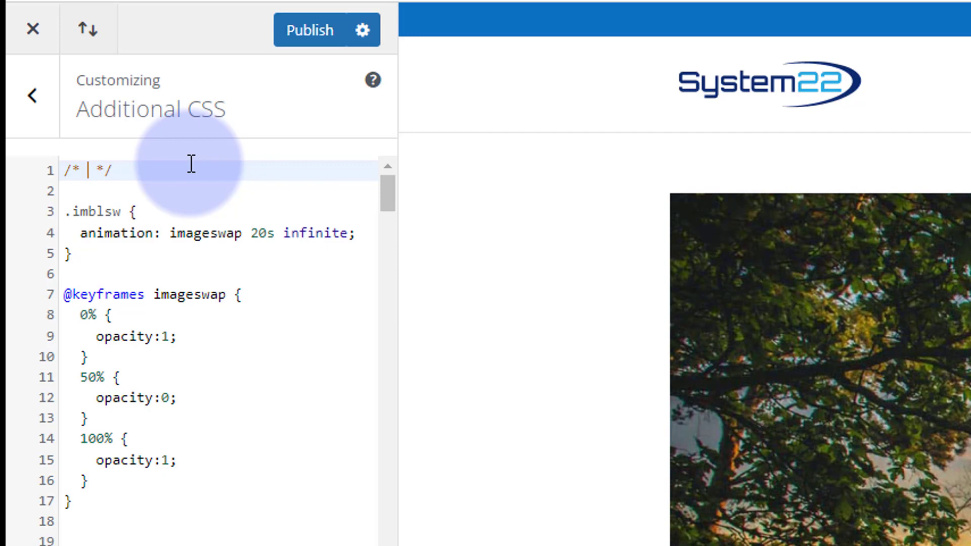
pyautogui.write('Image to blurb')
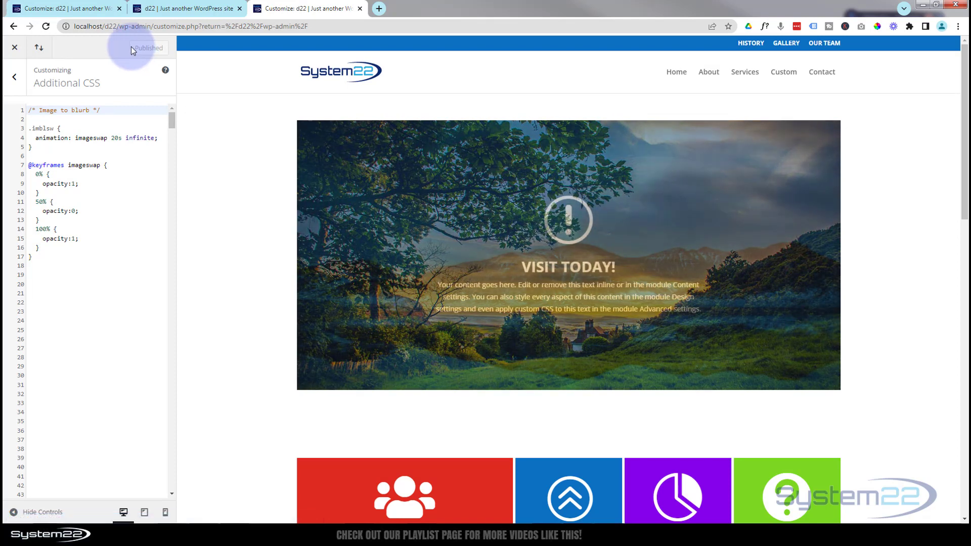
# Reload the live d22 home page to see the aurora blurb cross-fade to the landscape image.
pyautogui.click(166, 11)
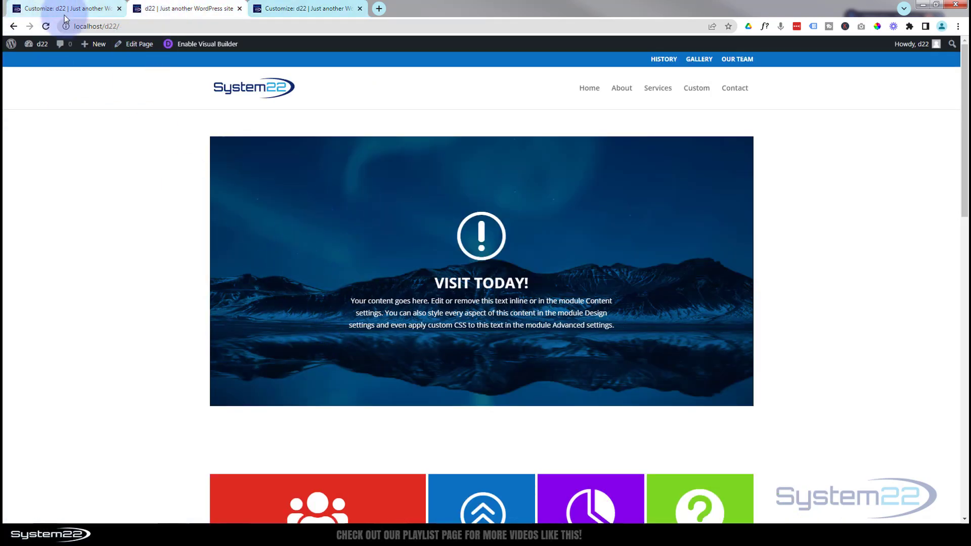
pyautogui.click(46, 26)
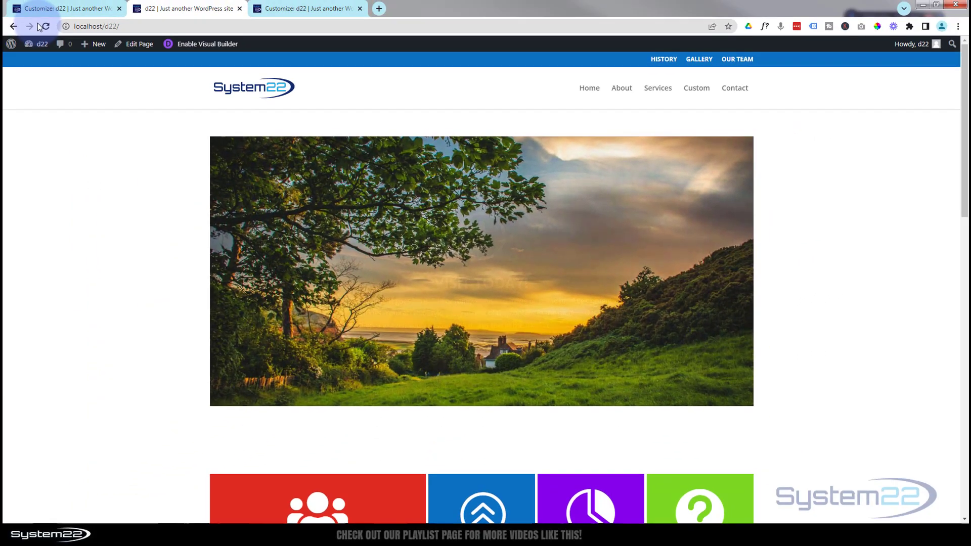
pyautogui.hotkey('ctrl', 'shift', 'i')
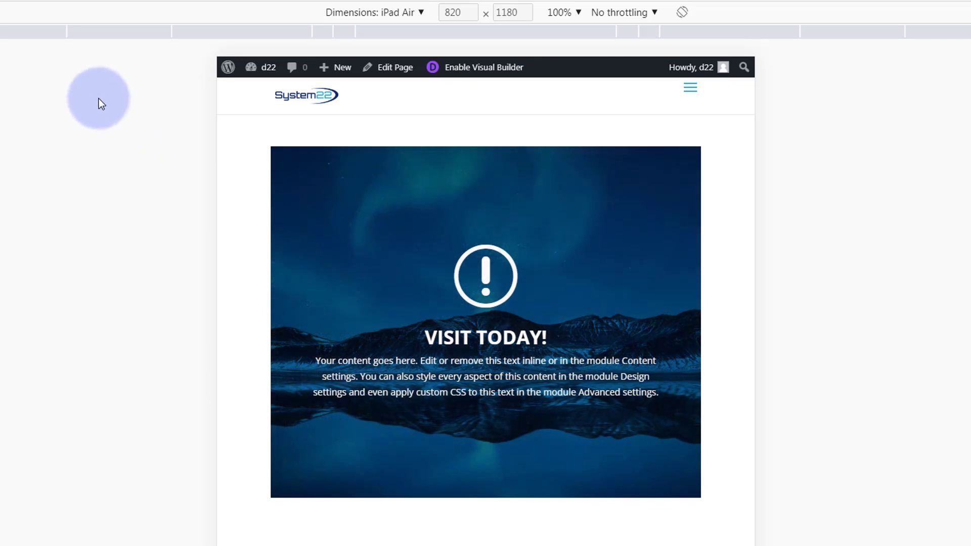
pyautogui.click(423, 13)
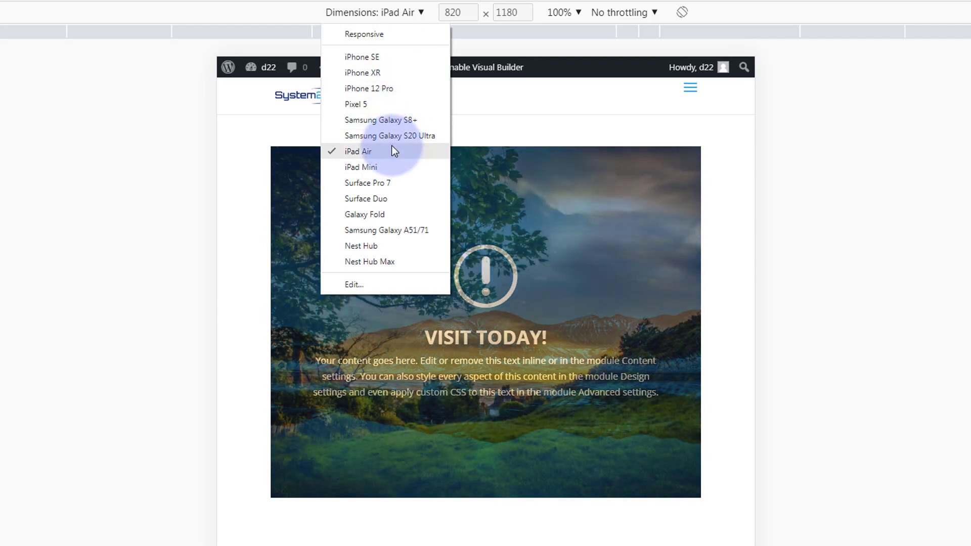
pyautogui.click(363, 88)
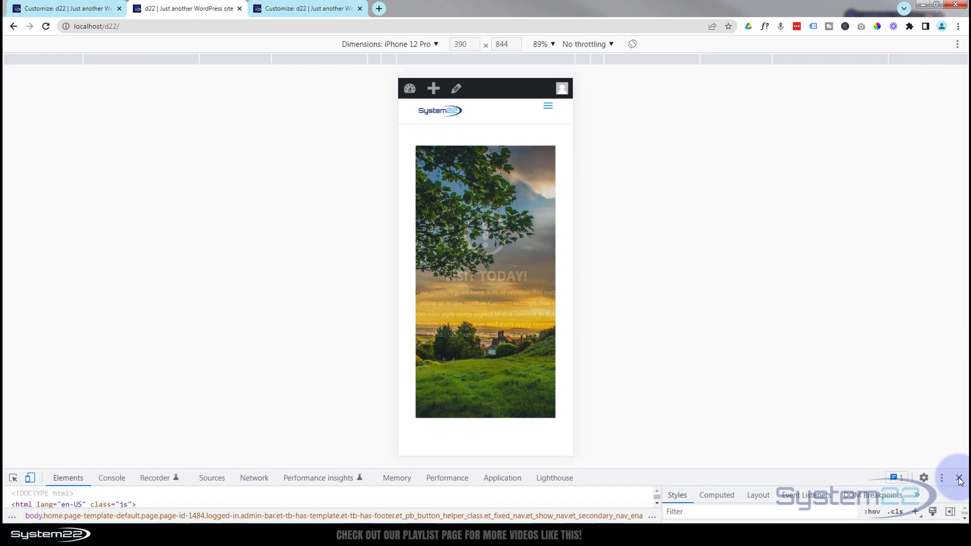
pyautogui.click(959, 478)
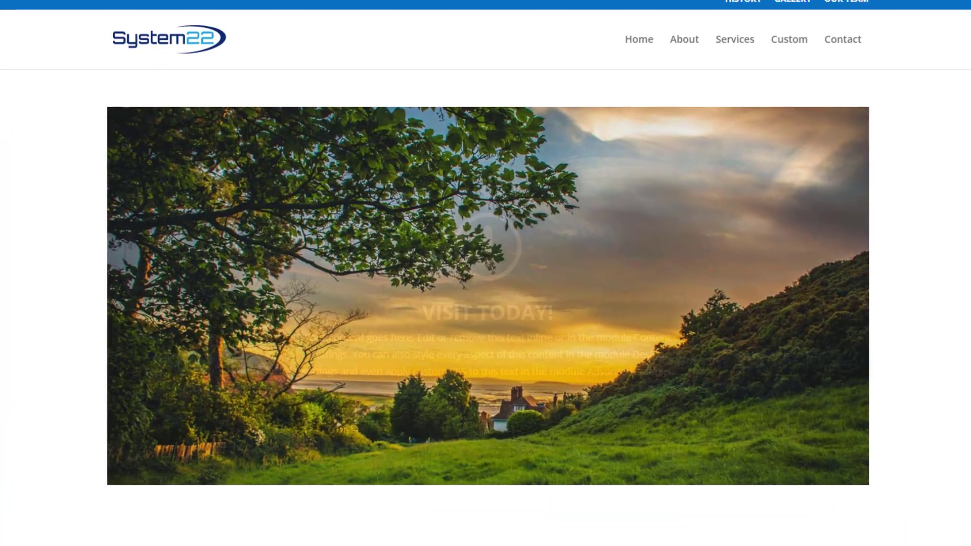